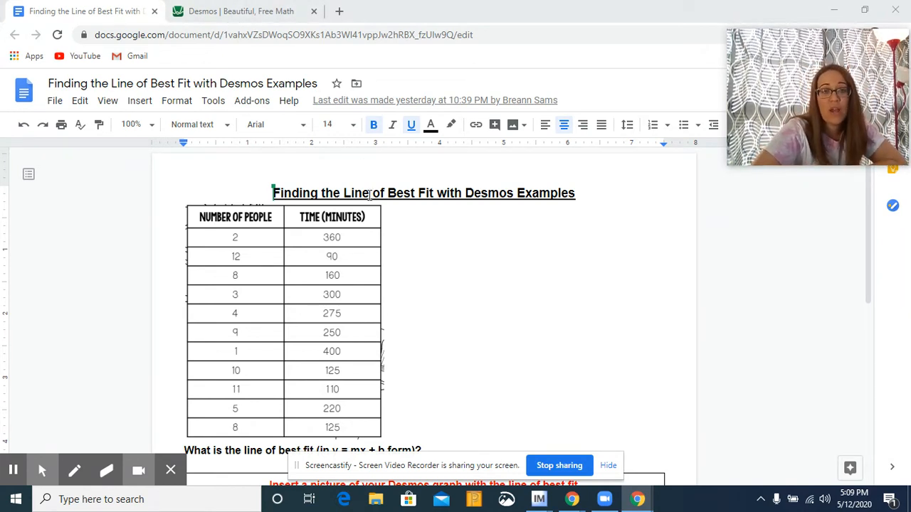
Step: Switch to the Desmos website and open its graphing calculator
{"action": "left_click", "coordinate": [238, 13]}
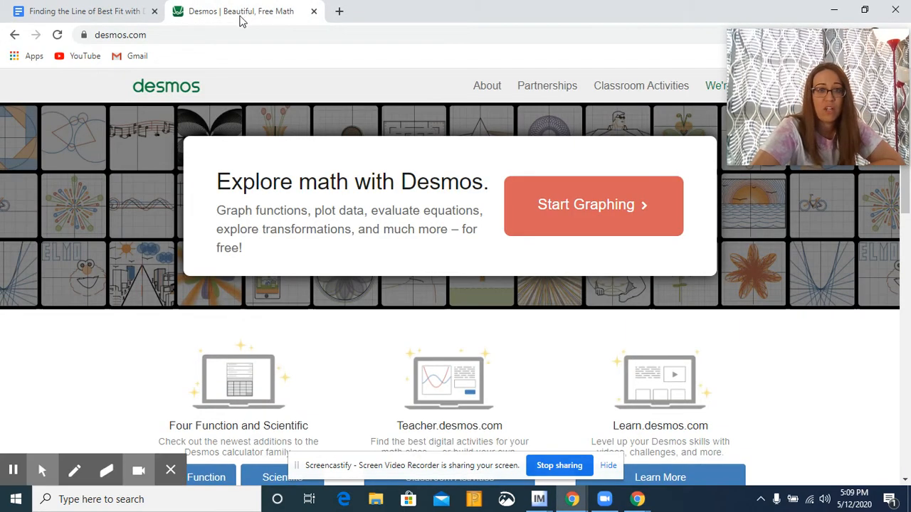
{"action": "left_click", "coordinate": [577, 215]}
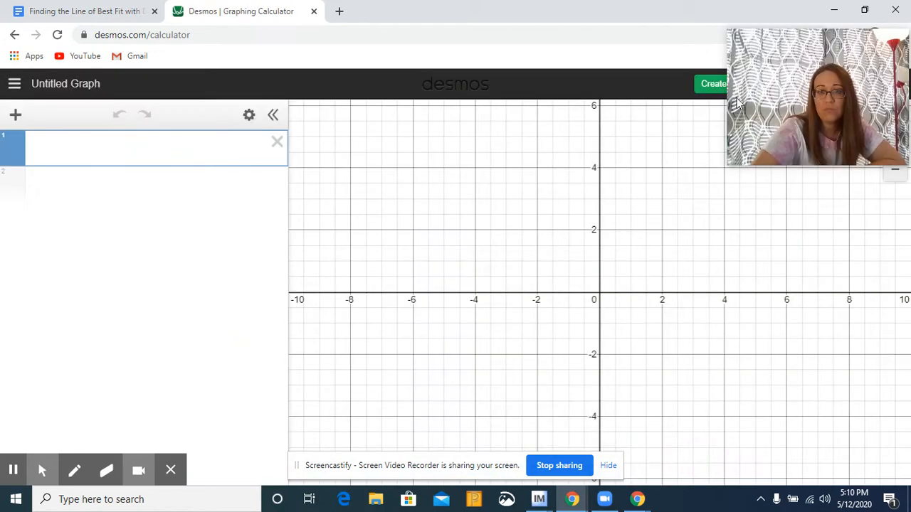
{"action": "left_click_drag", "start_coordinate": [788, 56], "coordinate": [795, 398]}
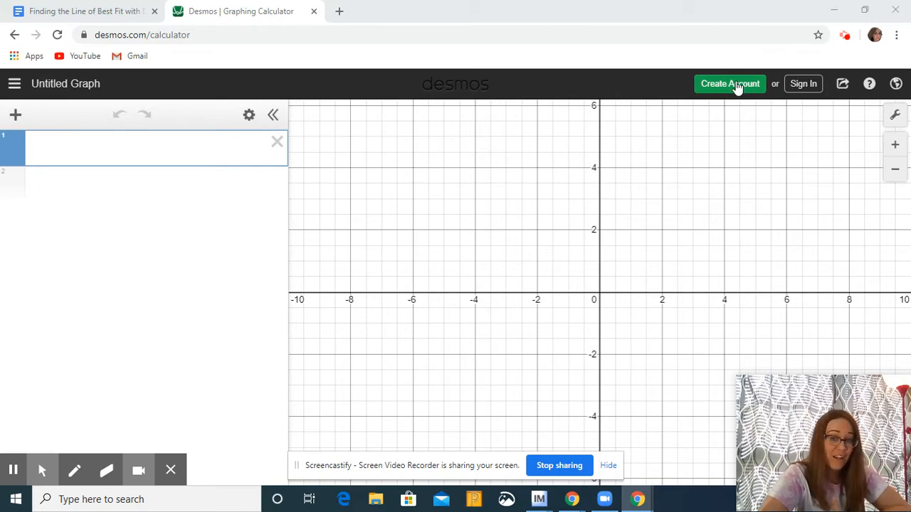
Step: Sign in to the graphing calculator with the existing Google account
{"action": "left_click", "coordinate": [795, 85]}
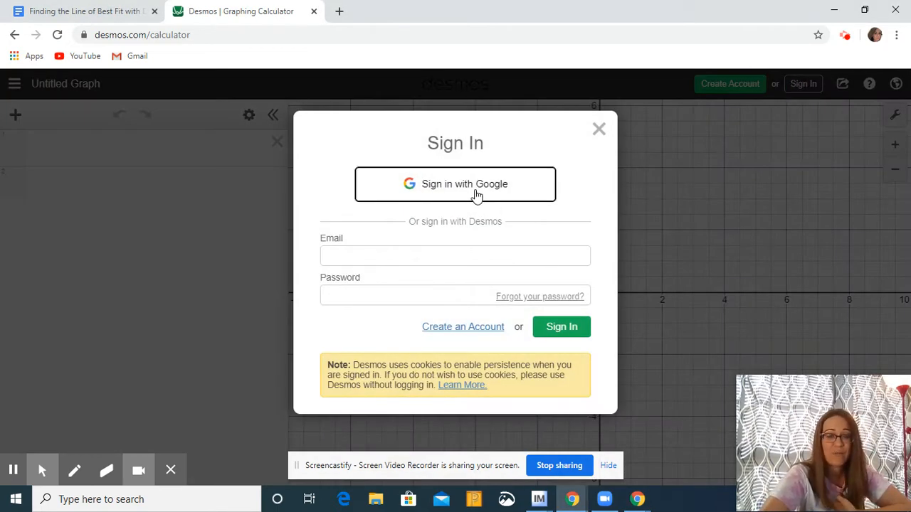
{"action": "left_click", "coordinate": [476, 194]}
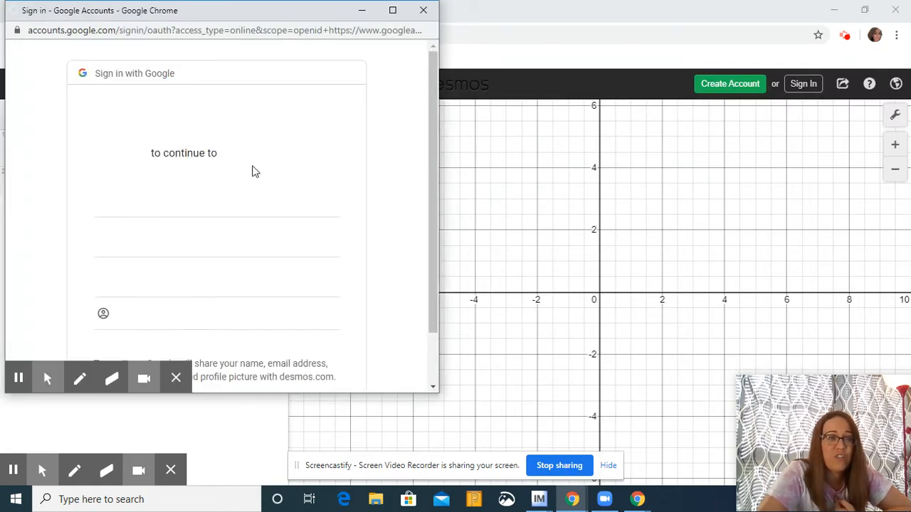
{"action": "left_click", "coordinate": [224, 203]}
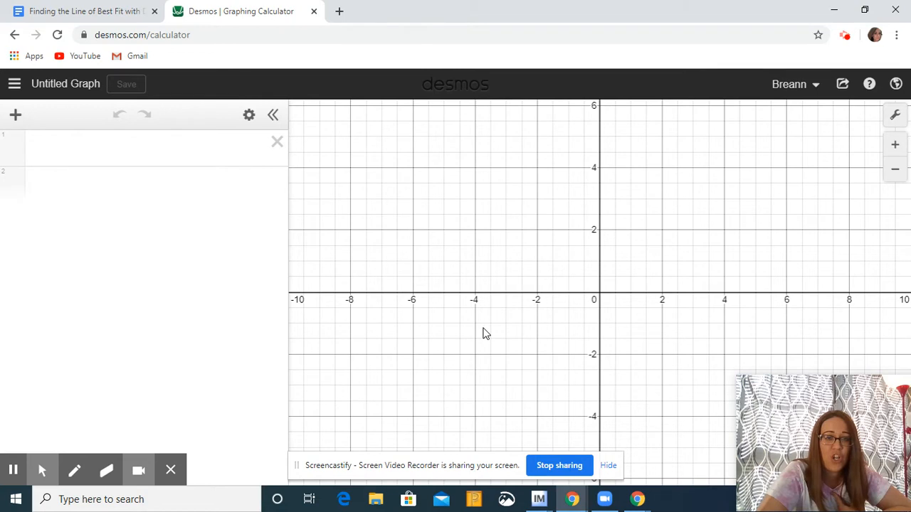
Step: Add a table to the expression list and enter the first data pair, x 2 and y 360
{"action": "left_click", "coordinate": [16, 116]}
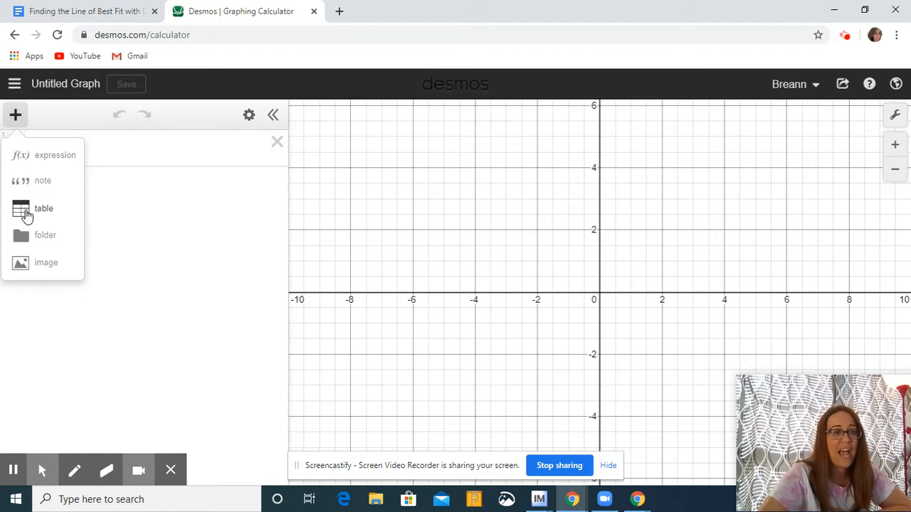
{"action": "left_click", "coordinate": [26, 216]}
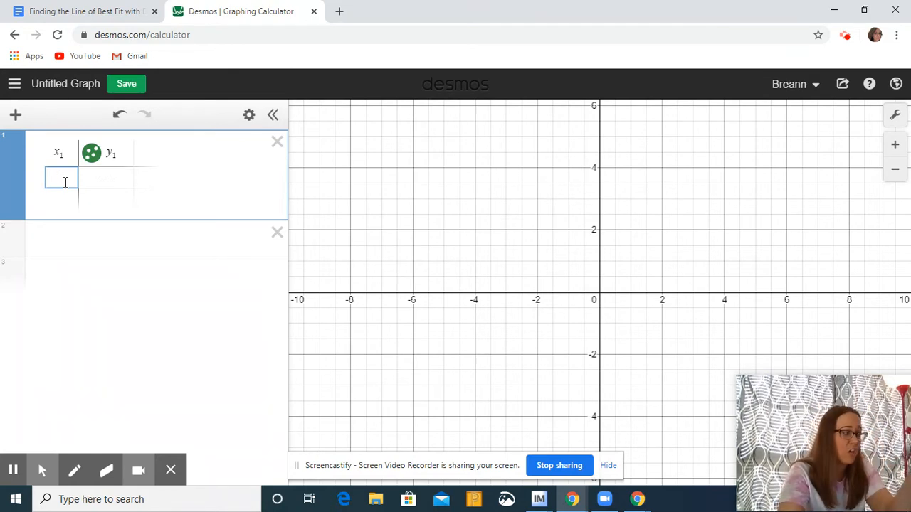
{"action": "type", "text": "2"}
{"action": "key", "text": "Tab"}
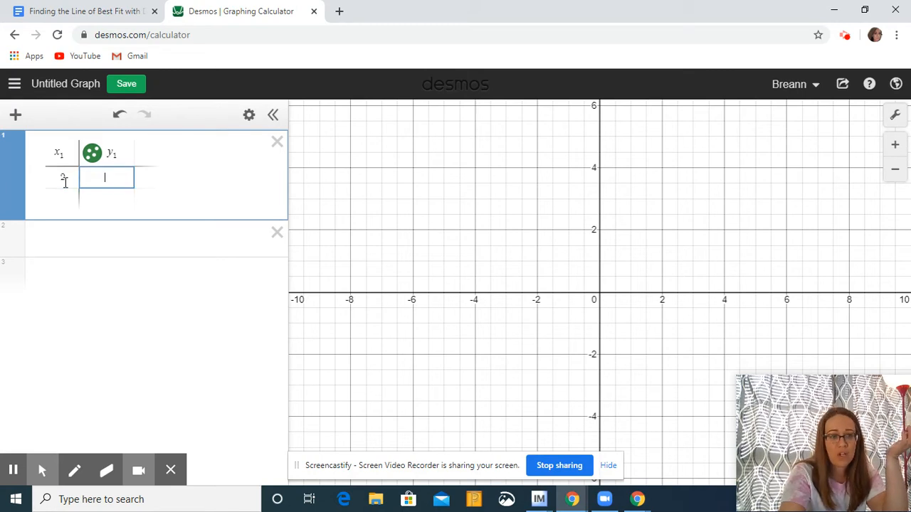
{"action": "type", "text": "360"}
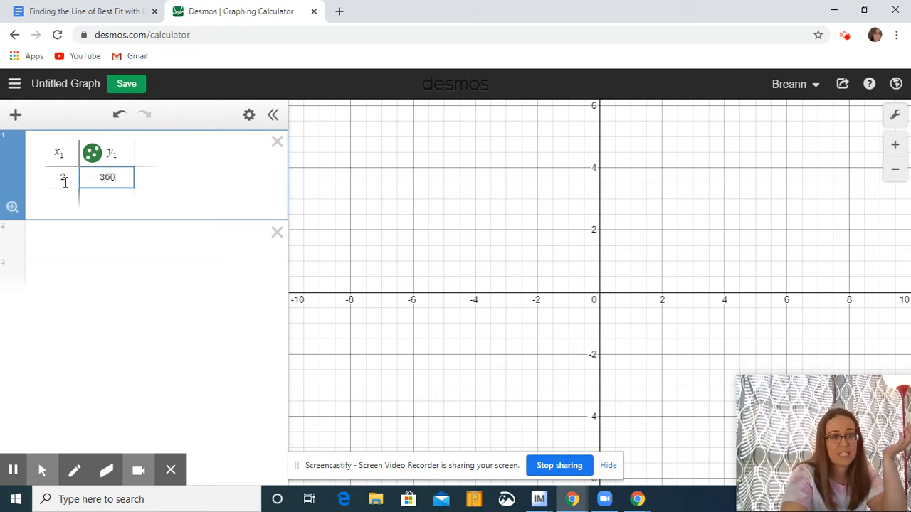
{"action": "key", "text": "Return"}
{"action": "key", "text": "Left"}
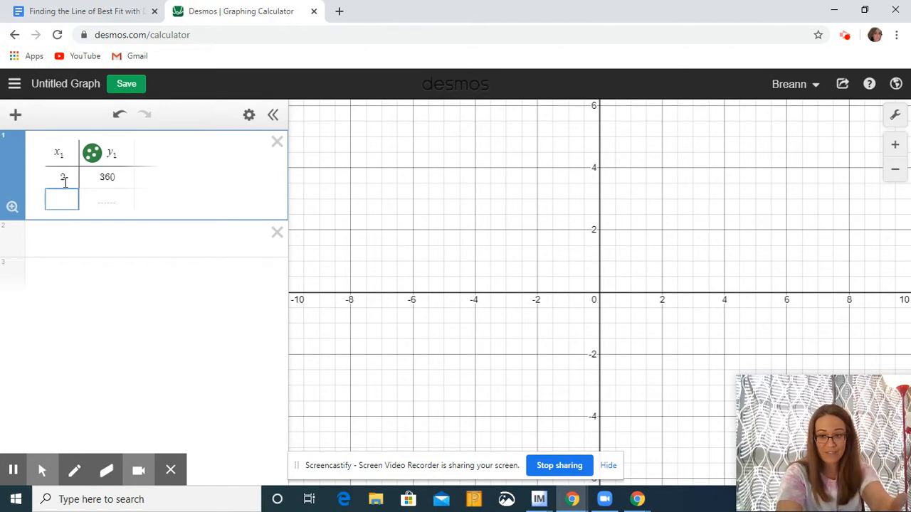
Step: Continue the table's x column below the first row with the values 12, 8, 3, 4 and 9
{"action": "type", "text": "12"}
{"action": "key", "text": "Return"}
{"action": "type", "text": "8"}
{"action": "key", "text": "Return"}
{"action": "type", "text": "3"}
{"action": "key", "text": "Return"}
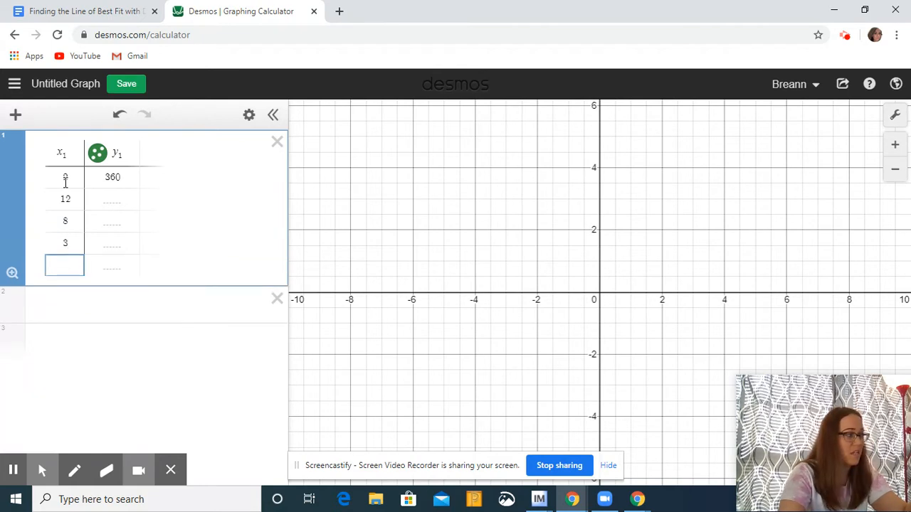
{"action": "type", "text": "4"}
{"action": "key", "text": "Return"}
{"action": "type", "text": "9"}
{"action": "key", "text": "Return"}
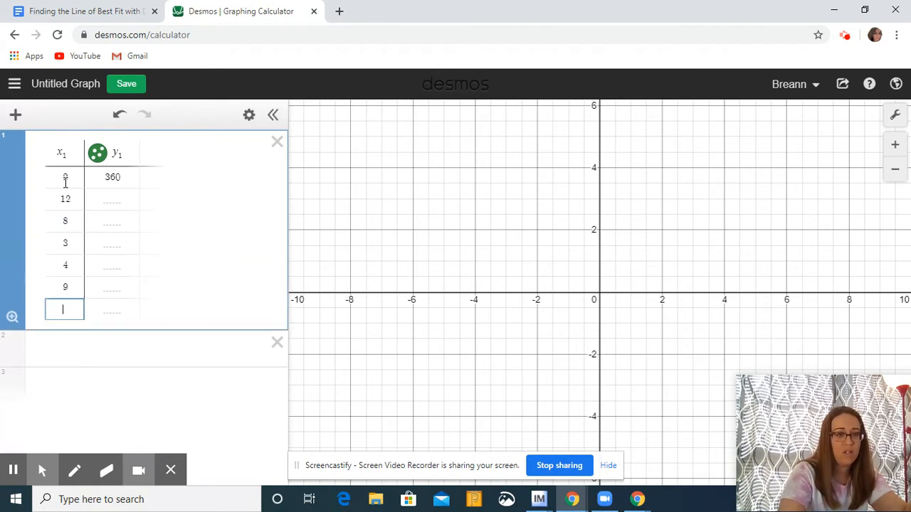
Step: Complete the table's x column with the values 1, 10, 11, 5 and 8
{"action": "type", "text": "1"}
{"action": "key", "text": "Return"}
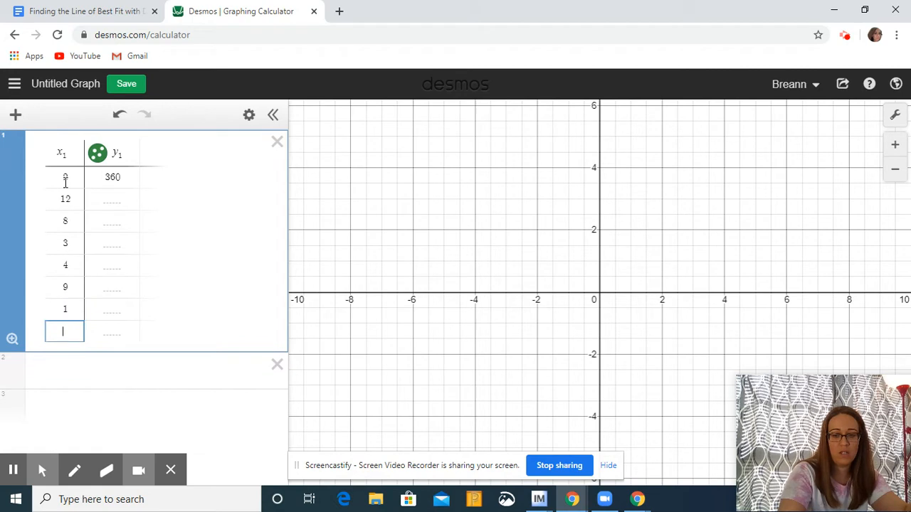
{"action": "type", "text": "10"}
{"action": "key", "text": "Return"}
{"action": "type", "text": "11"}
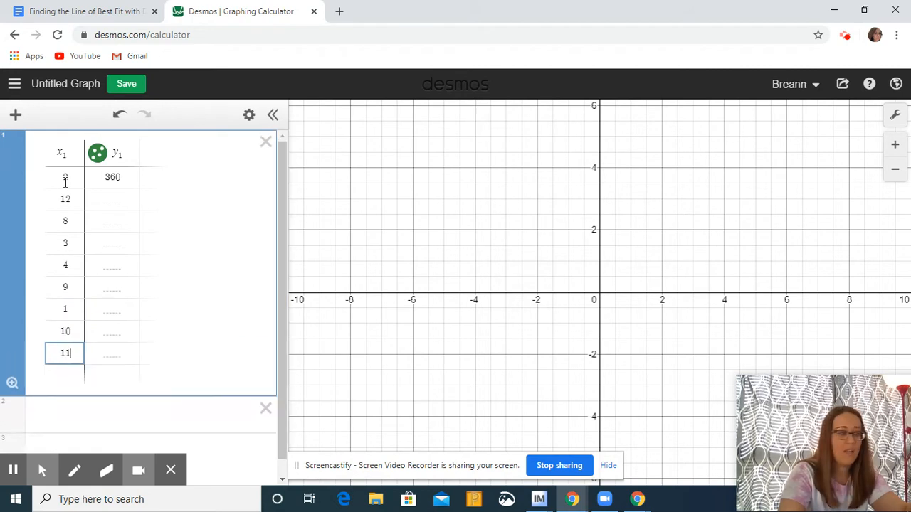
{"action": "key", "text": "Return"}
{"action": "type", "text": "5"}
{"action": "key", "text": "Return"}
{"action": "type", "text": "8"}
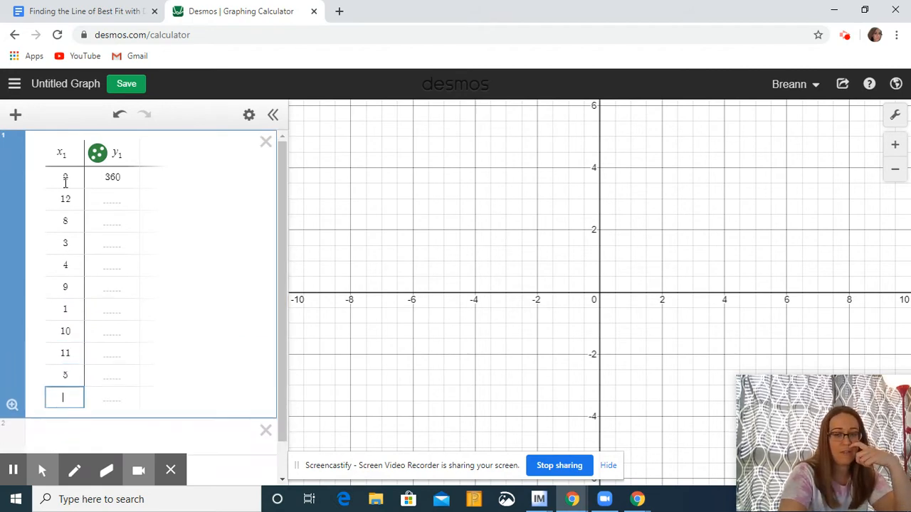
Step: Starting at the row for x 12, fill the y column with 90, 160, 300 and 275
{"action": "key", "text": "Right"}
{"action": "key", "text": "Up"}
{"action": "key", "text": "Up"}
{"action": "key", "text": "Up"}
{"action": "key", "text": "Up"}
{"action": "key", "text": "Up"}
{"action": "key", "text": "Up"}
{"action": "key", "text": "Up"}
{"action": "key", "text": "Up"}
{"action": "key", "text": "Up"}
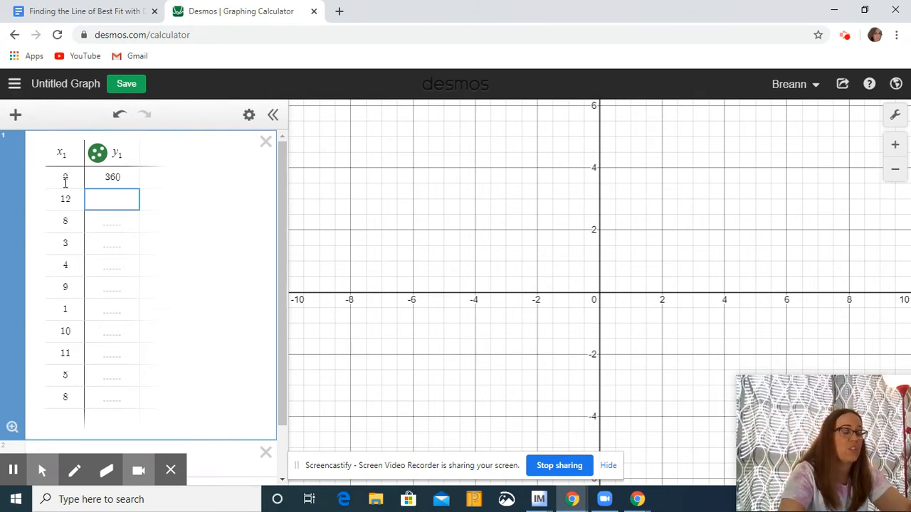
{"action": "type", "text": "90"}
{"action": "key", "text": "Return"}
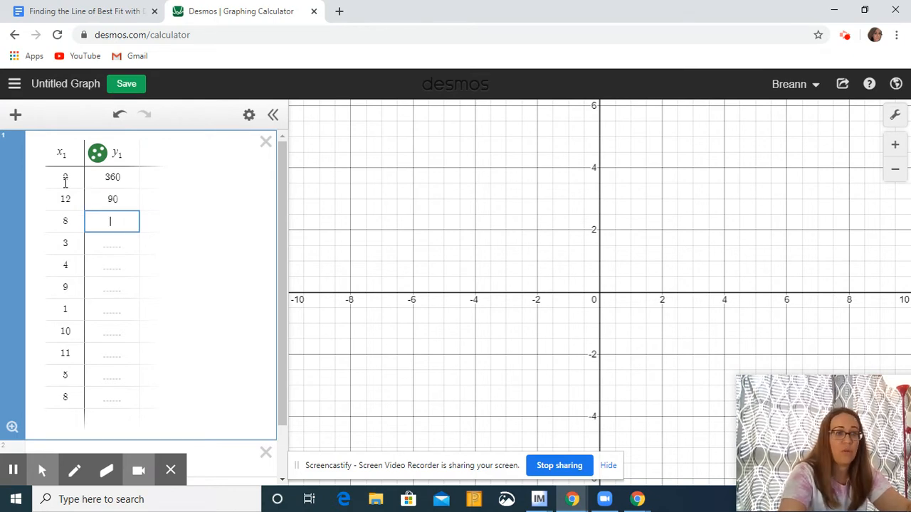
{"action": "type", "text": "160"}
{"action": "key", "text": "Return"}
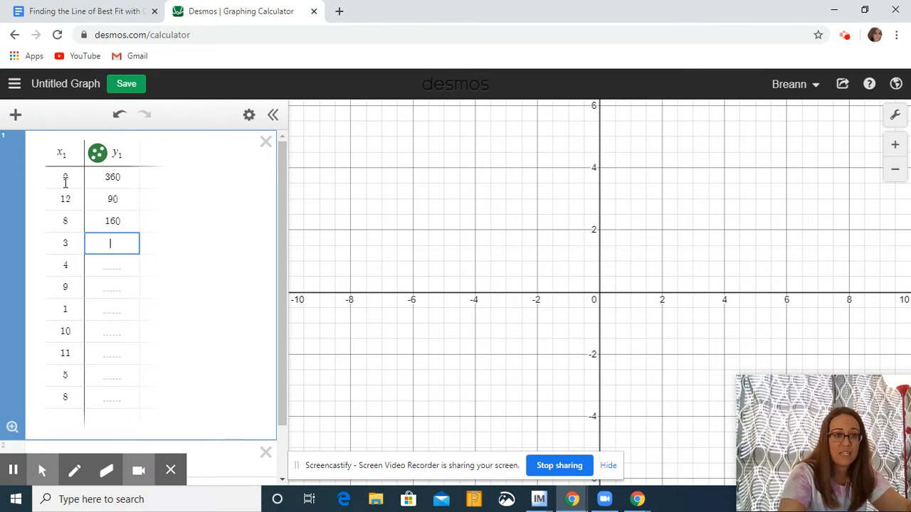
{"action": "type", "text": "300"}
{"action": "key", "text": "Return"}
{"action": "type", "text": "275"}
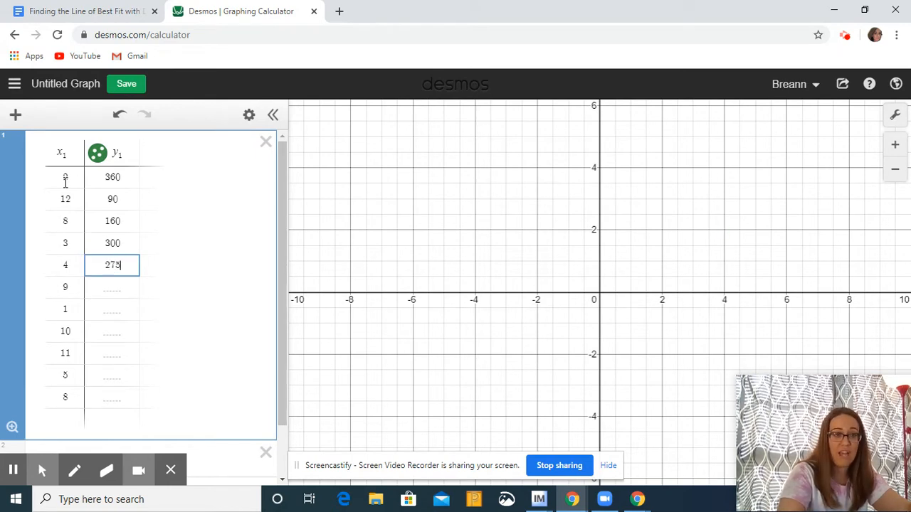
{"action": "key", "text": "Return"}
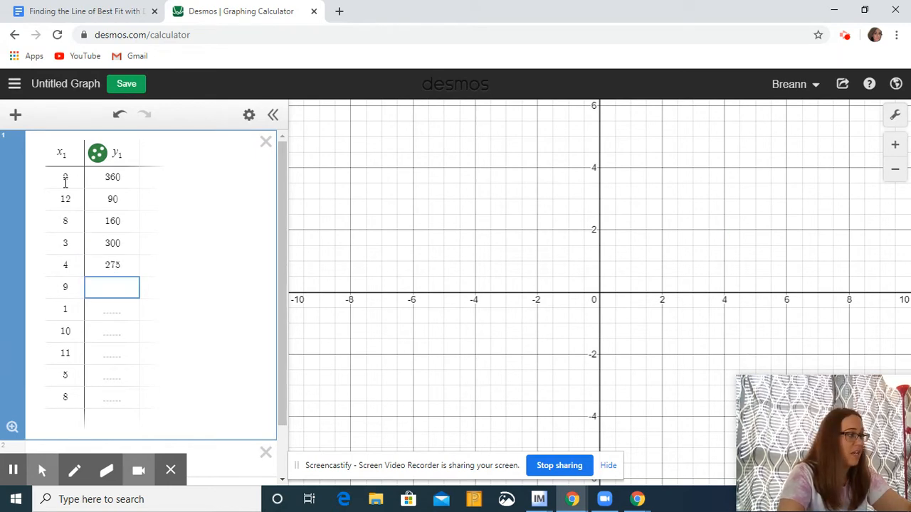
Step: Starting at the row for x 9, complete the y column with 250, 400, 125, 110, 220 and 125
{"action": "type", "text": "250"}
{"action": "key", "text": "Return"}
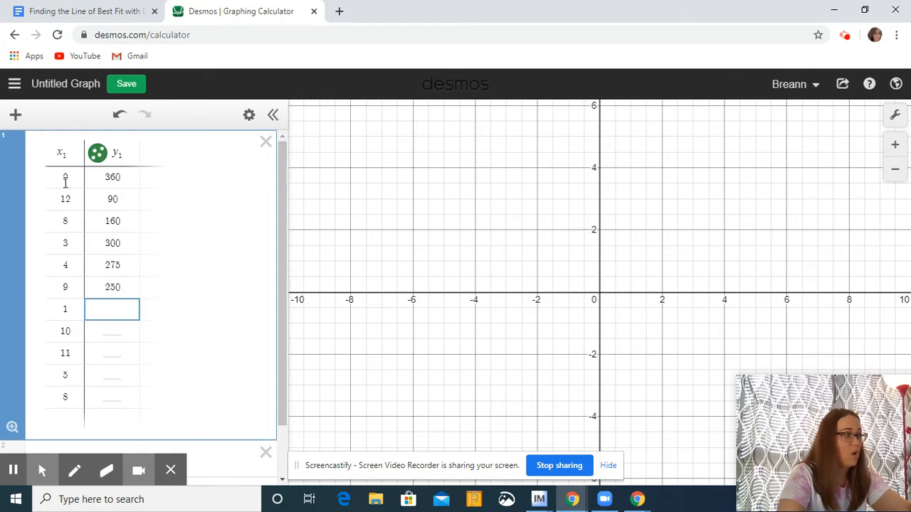
{"action": "type", "text": "400"}
{"action": "key", "text": "Return"}
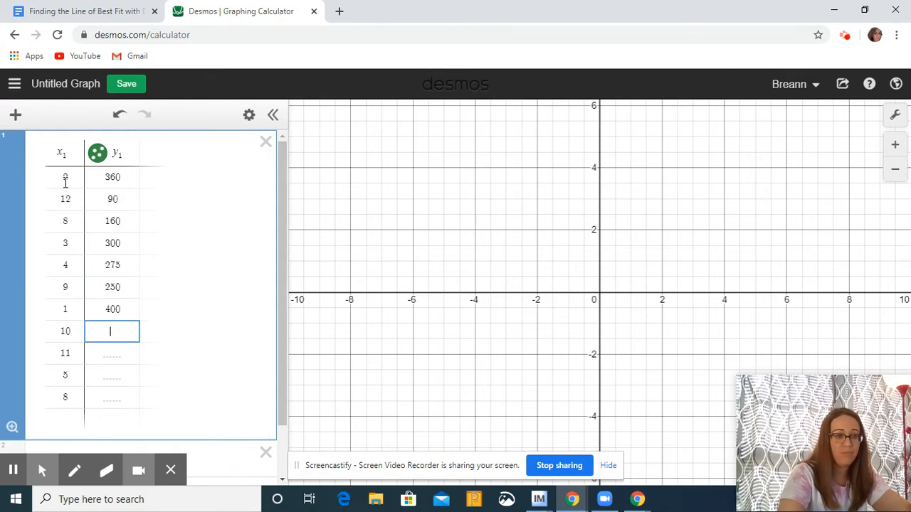
{"action": "type", "text": "125"}
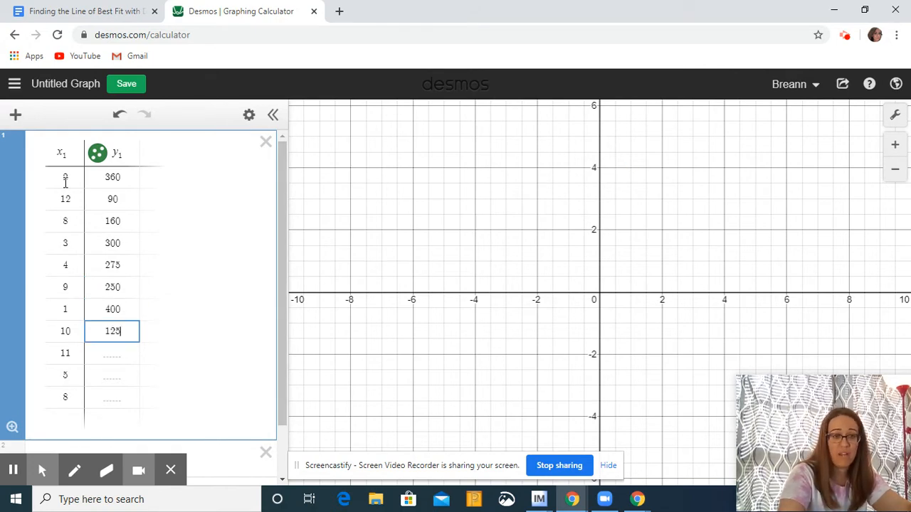
{"action": "key", "text": "Return"}
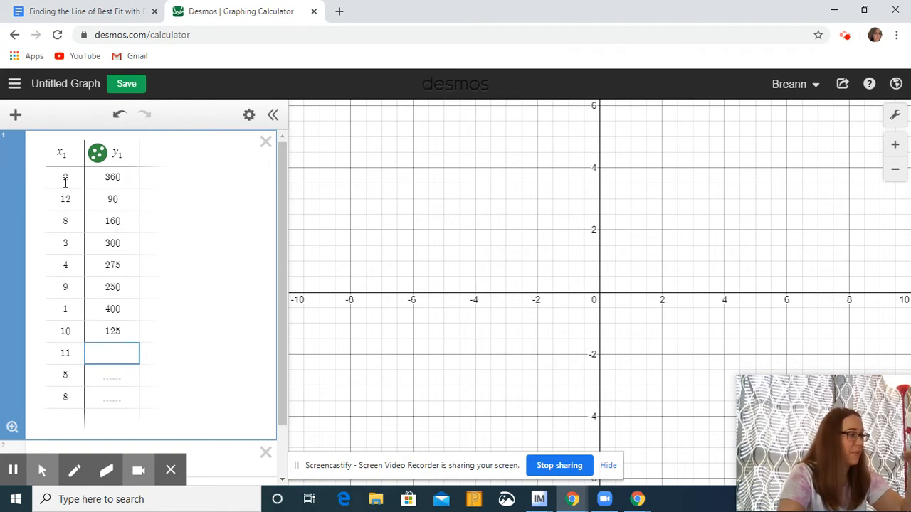
{"action": "type", "text": "110"}
{"action": "key", "text": "Return"}
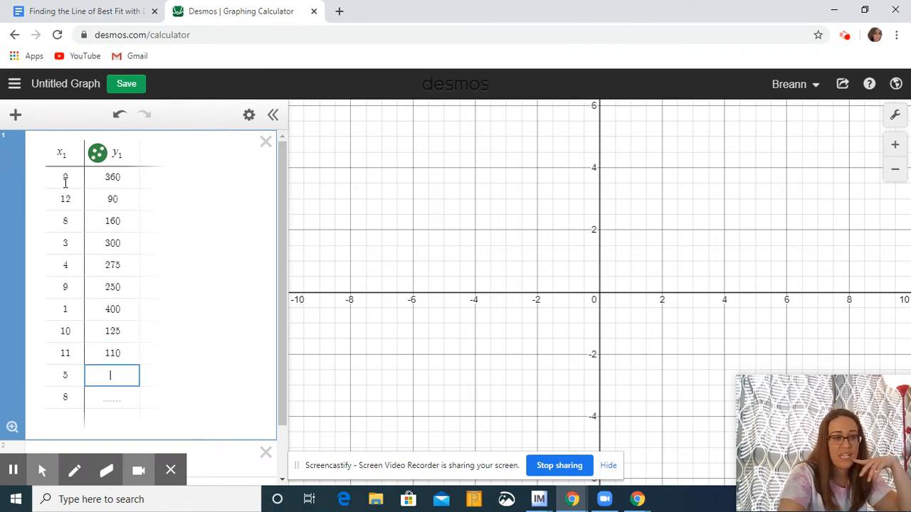
{"action": "type", "text": "220"}
{"action": "key", "text": "Escape"}
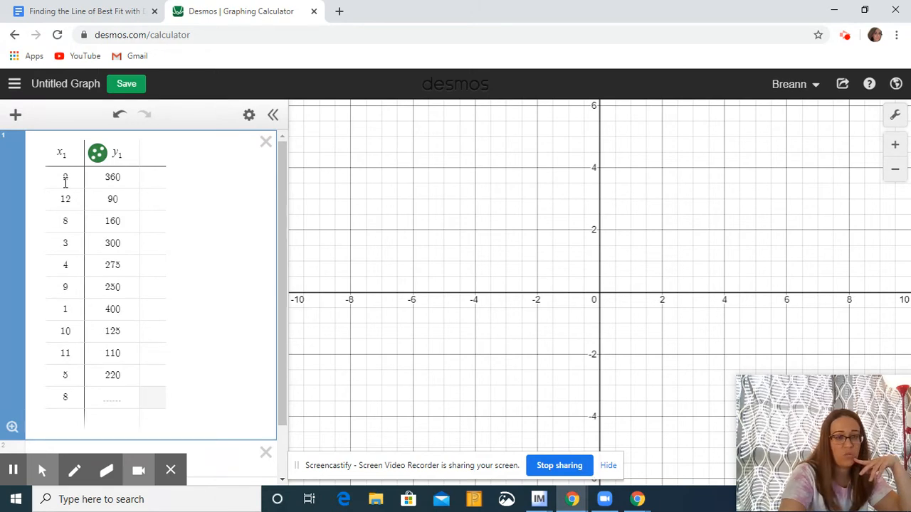
{"action": "left_click", "coordinate": [101, 396]}
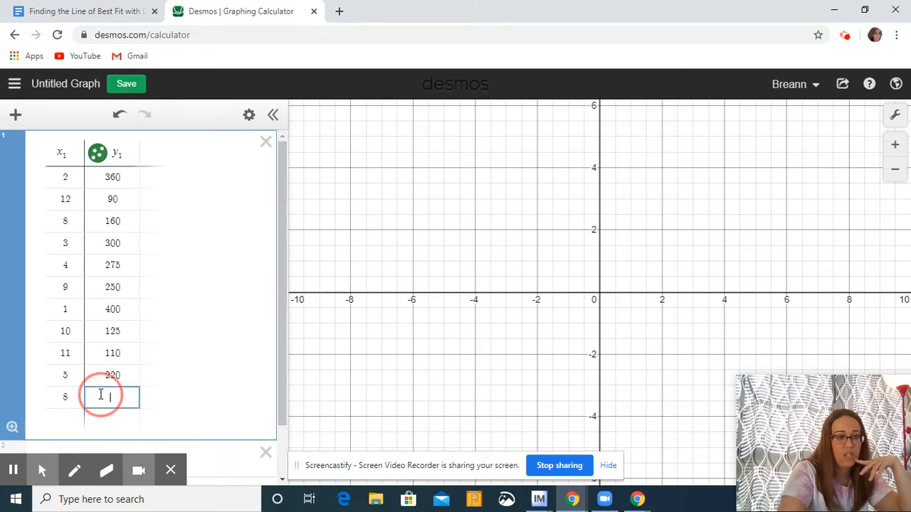
{"action": "type", "text": "125"}
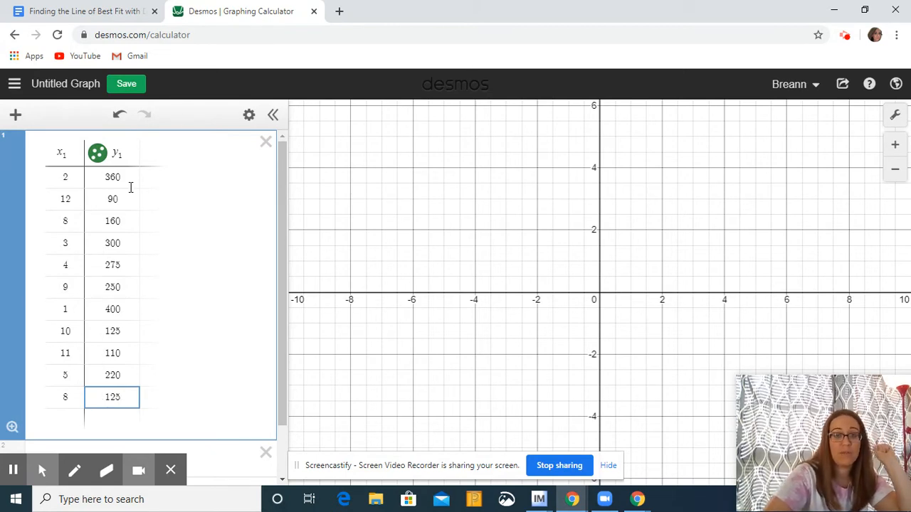
{"action": "left_click", "coordinate": [191, 267]}
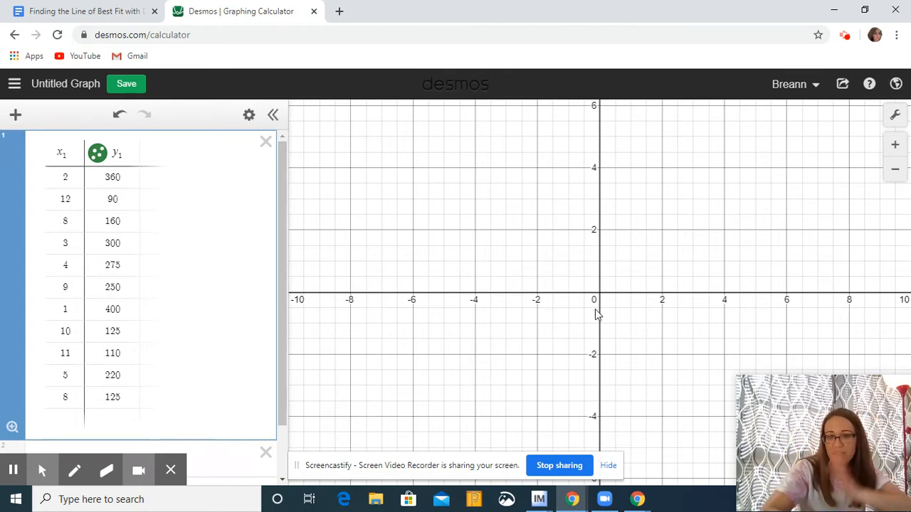
Step: Zoom out and reposition the graph to examine all the plotted data points
{"action": "scroll", "coordinate": [597, 312], "scroll_direction": "down", "scroll_amount": 5}
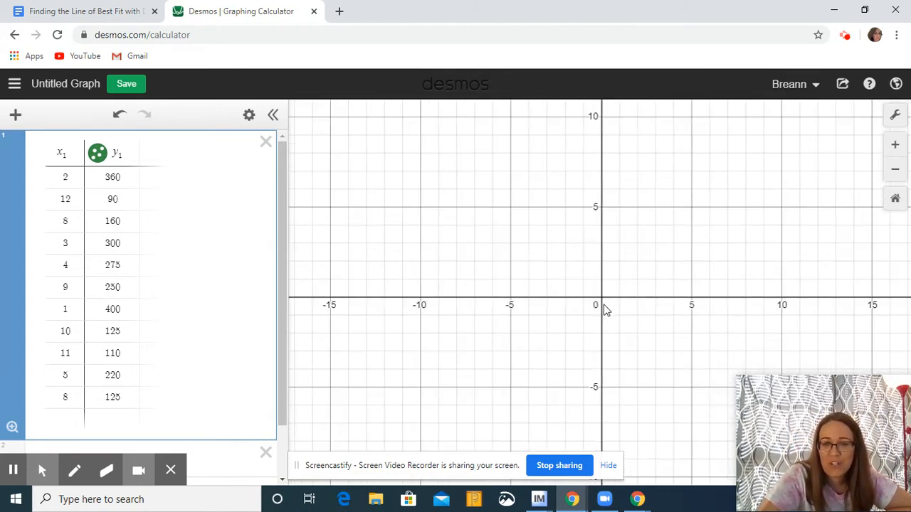
{"action": "scroll", "coordinate": [603, 309], "scroll_direction": "down", "scroll_amount": 8}
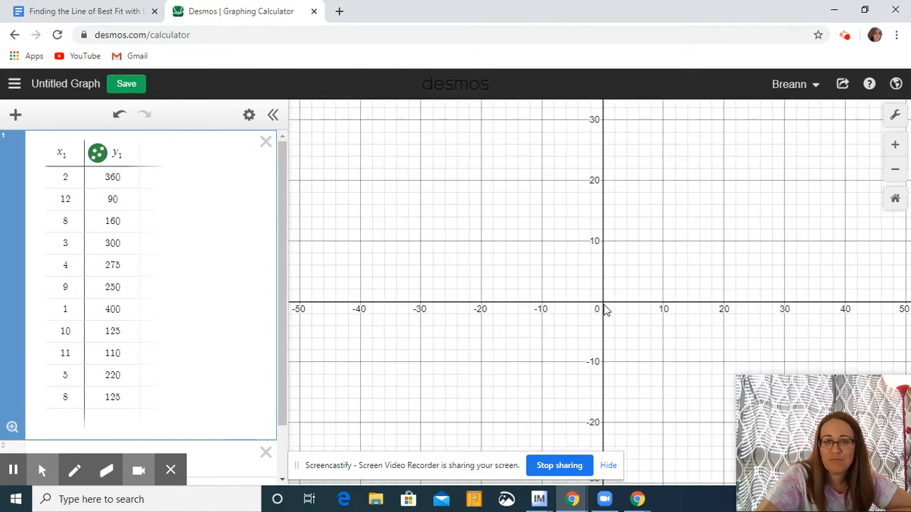
{"action": "scroll", "coordinate": [604, 310], "scroll_direction": "down", "scroll_amount": 8}
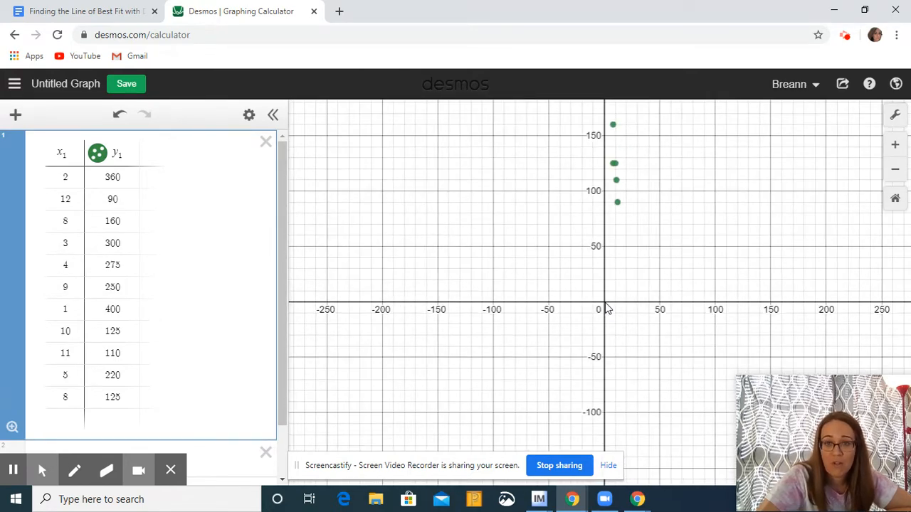
{"action": "scroll", "coordinate": [606, 308], "scroll_direction": "down", "scroll_amount": 8}
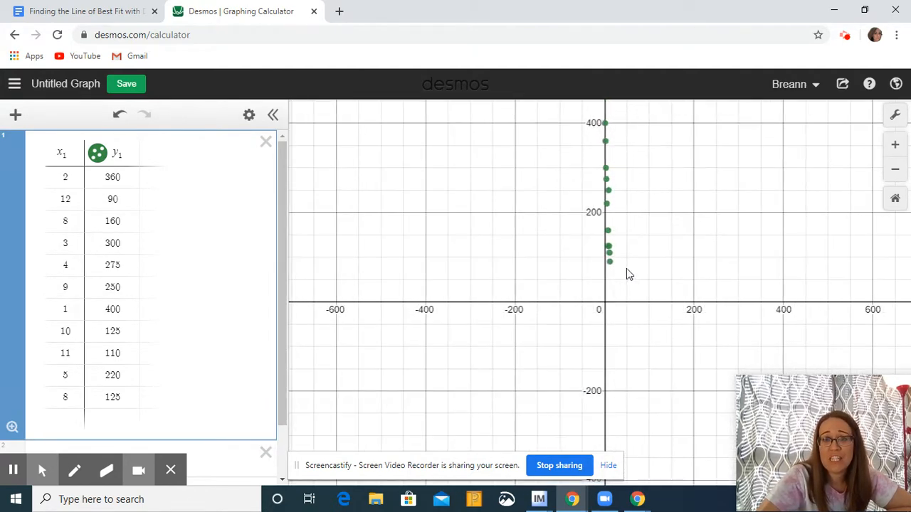
{"action": "left_click", "coordinate": [691, 196]}
{"action": "left_click_drag", "start_coordinate": [691, 196], "coordinate": [573, 243]}
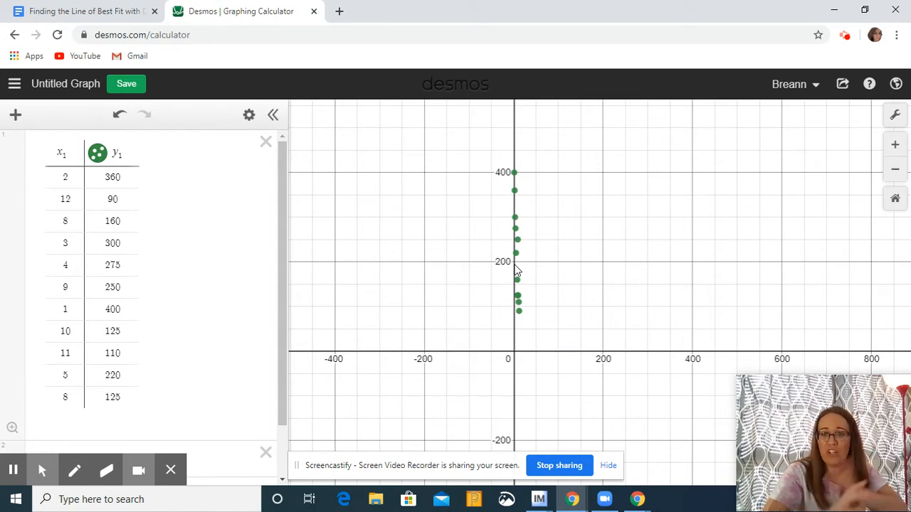
Step: Set the graph's x-axis range from 0 to 15 with a step of 1
{"action": "left_click", "coordinate": [895, 115]}
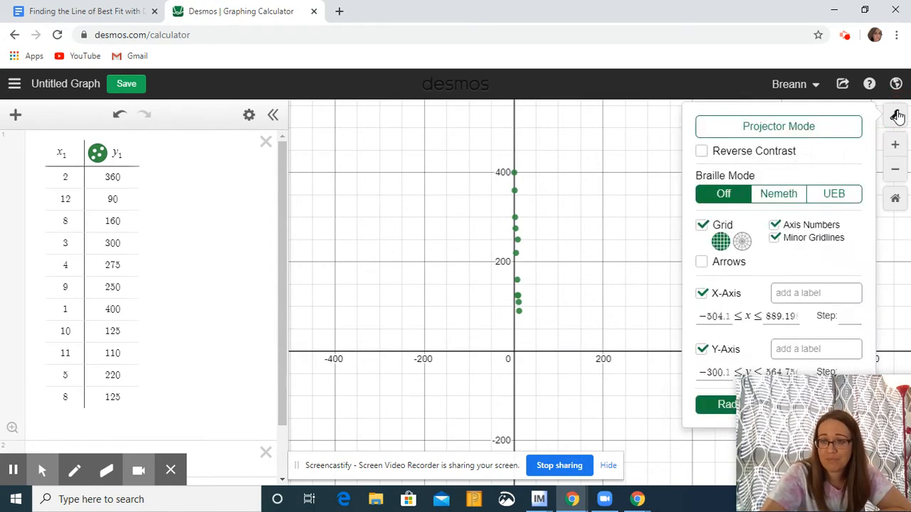
{"action": "left_click_drag", "start_coordinate": [804, 420], "coordinate": [450, 418]}
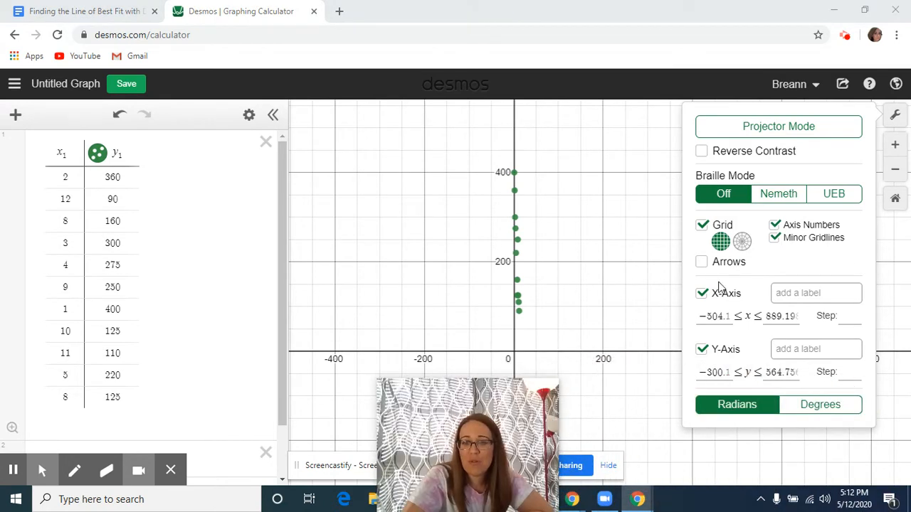
{"action": "left_click_drag", "start_coordinate": [702, 319], "coordinate": [746, 316]}
{"action": "type", "text": "0"}
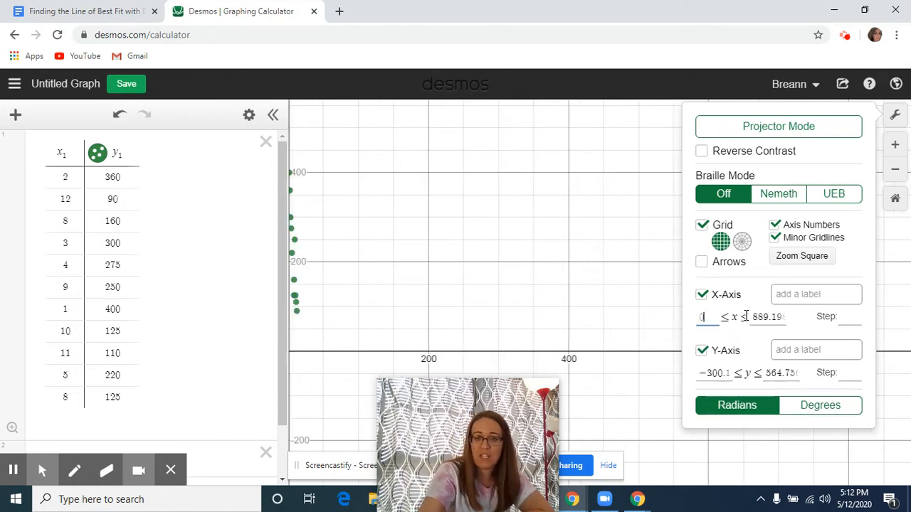
{"action": "left_click_drag", "start_coordinate": [752, 318], "coordinate": [804, 324]}
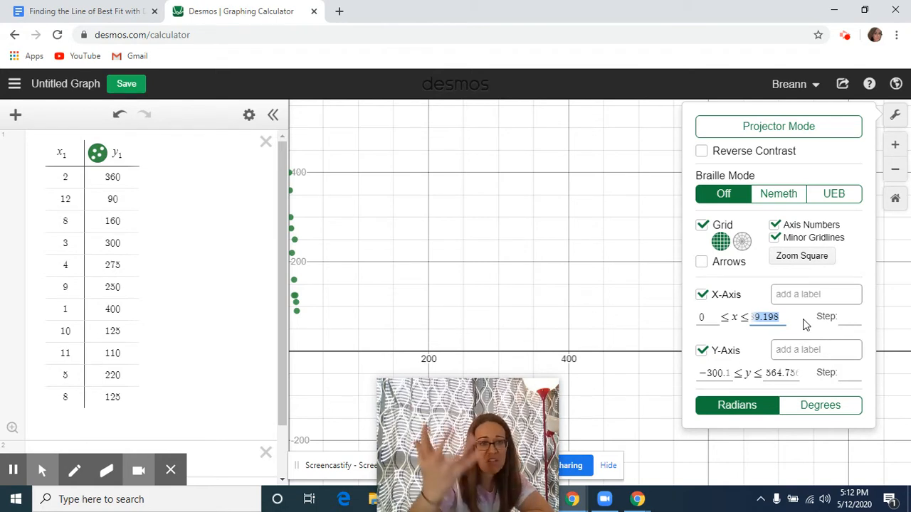
{"action": "type", "text": "15"}
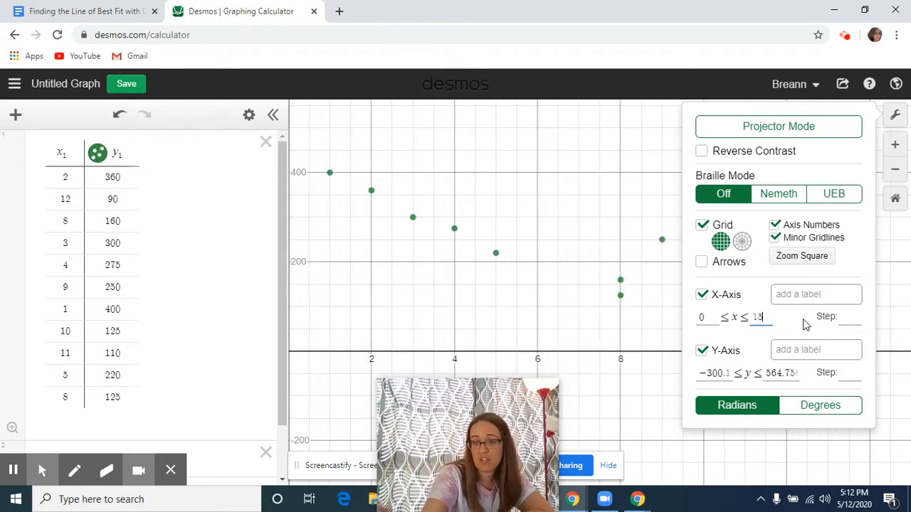
{"action": "left_click", "coordinate": [848, 317]}
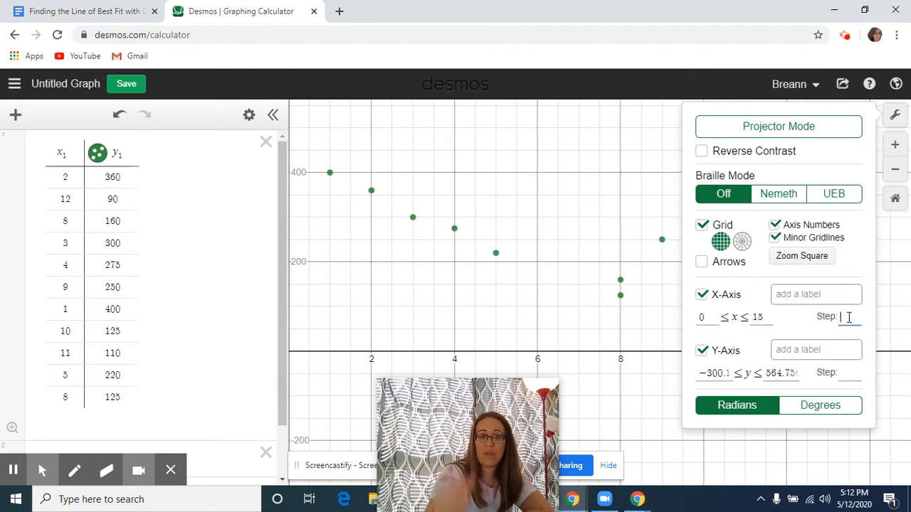
{"action": "type", "text": "1"}
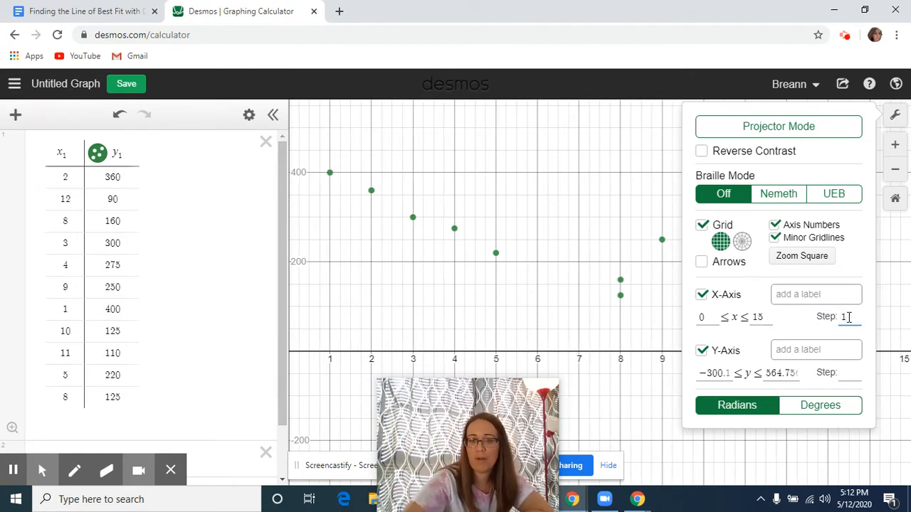
Step: Set the y-axis range from 0 to 450 with a step of 50 and close the graph settings
{"action": "left_click_drag", "start_coordinate": [700, 376], "coordinate": [744, 384]}
{"action": "type", "text": "0"}
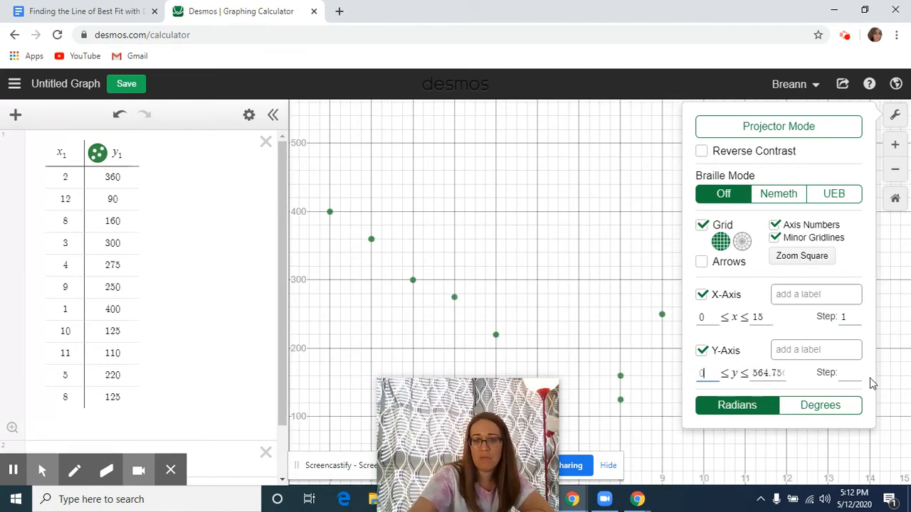
{"action": "left_click", "coordinate": [768, 369]}
{"action": "left_click_drag", "start_coordinate": [756, 375], "coordinate": [828, 382]}
{"action": "type", "text": "450"}
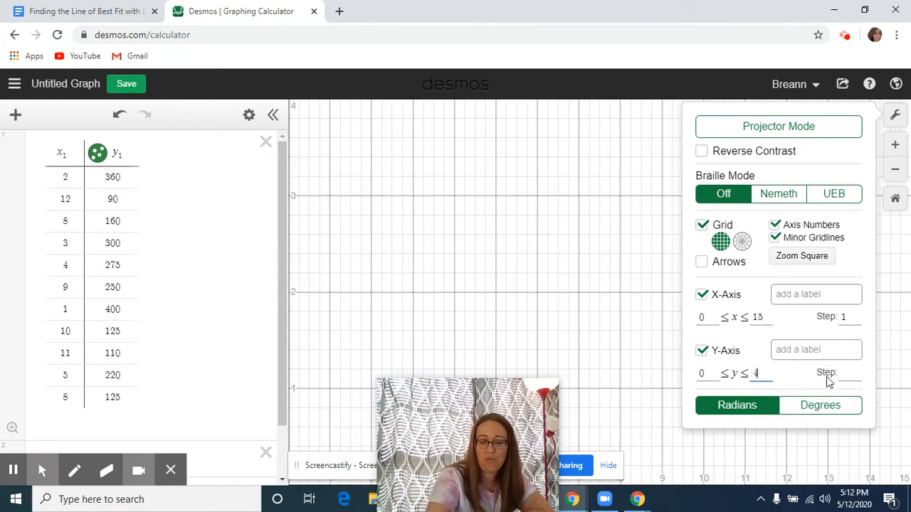
{"action": "left_click", "coordinate": [852, 376]}
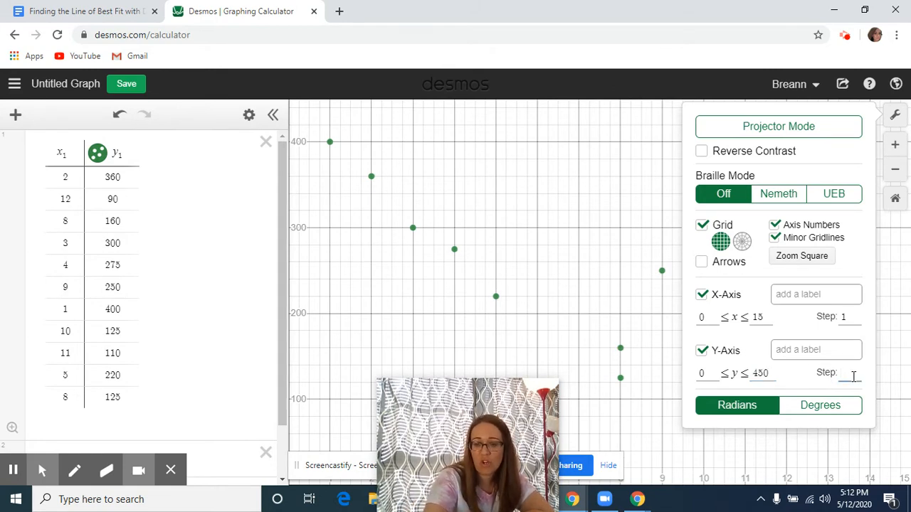
{"action": "type", "text": "50"}
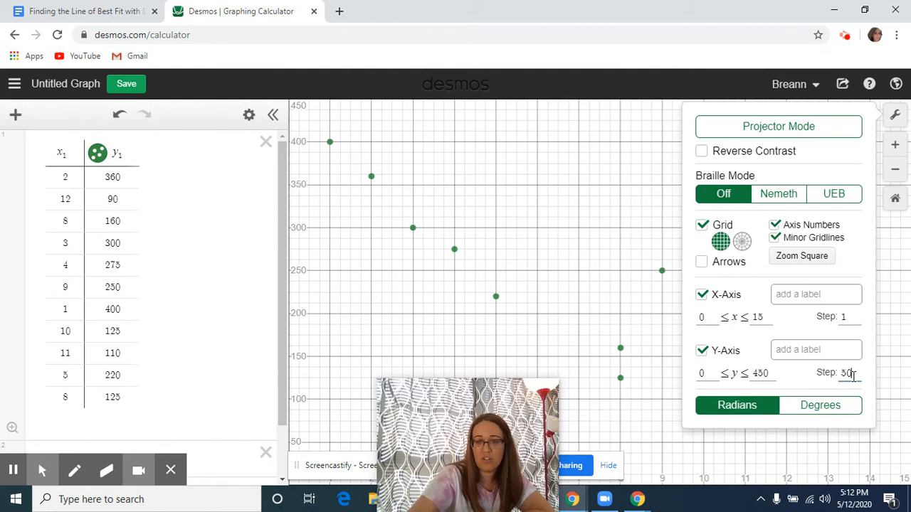
{"action": "left_click", "coordinate": [651, 278]}
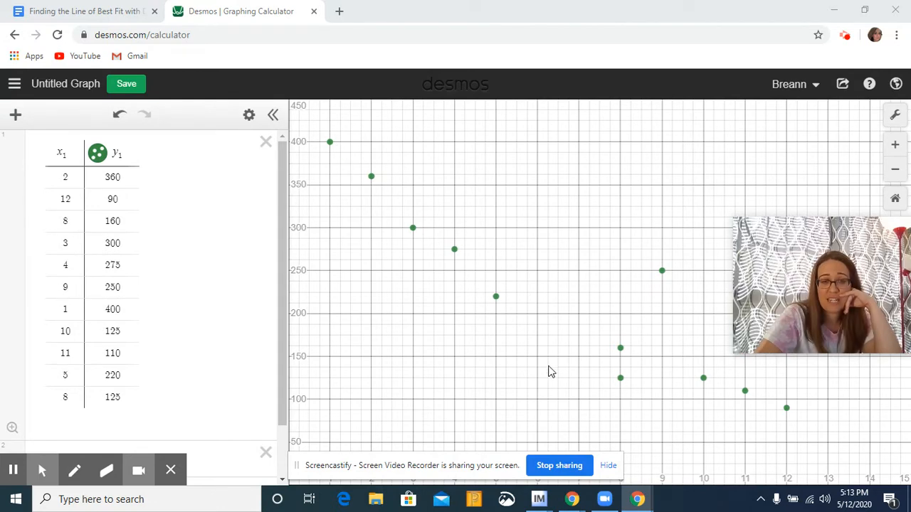
Step: Begin a new expression on the empty line below the table and show the on-screen math keypad
{"action": "scroll", "coordinate": [549, 363], "scroll_direction": "down", "scroll_amount": 2}
{"action": "left_click_drag", "start_coordinate": [588, 281], "coordinate": [585, 245]}
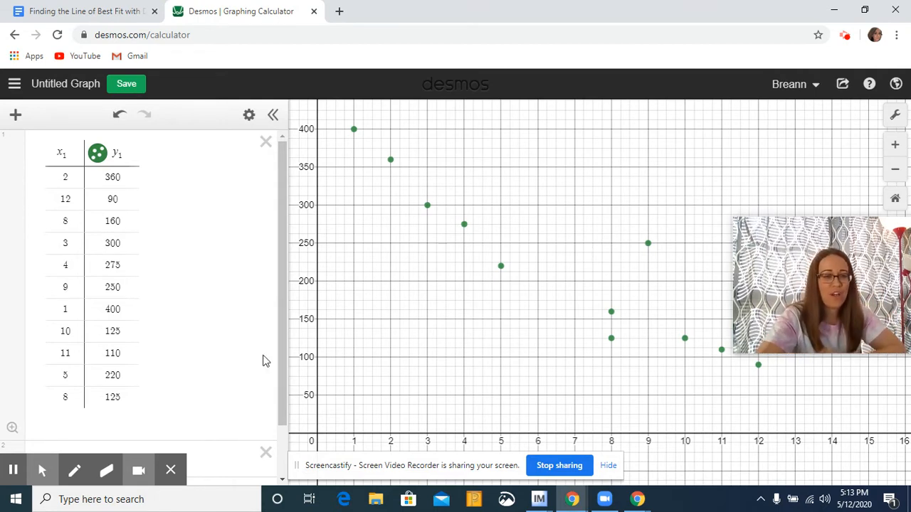
{"action": "scroll", "coordinate": [214, 372], "scroll_direction": "down", "scroll_amount": 1}
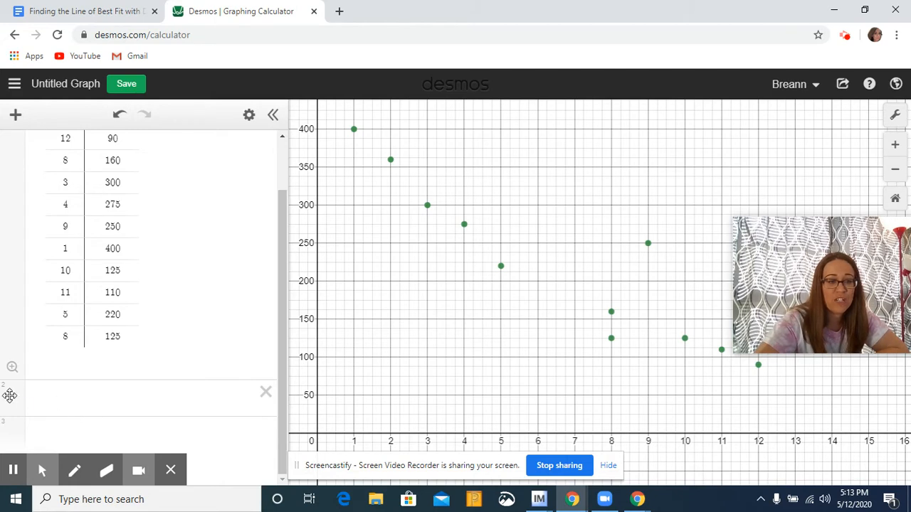
{"action": "left_click", "coordinate": [52, 396]}
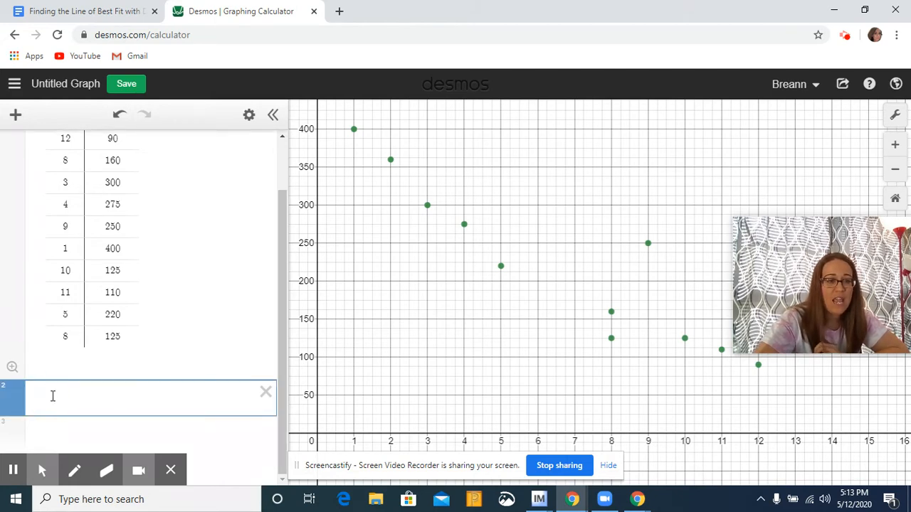
{"action": "mouse_move", "coordinate": [41, 474]}
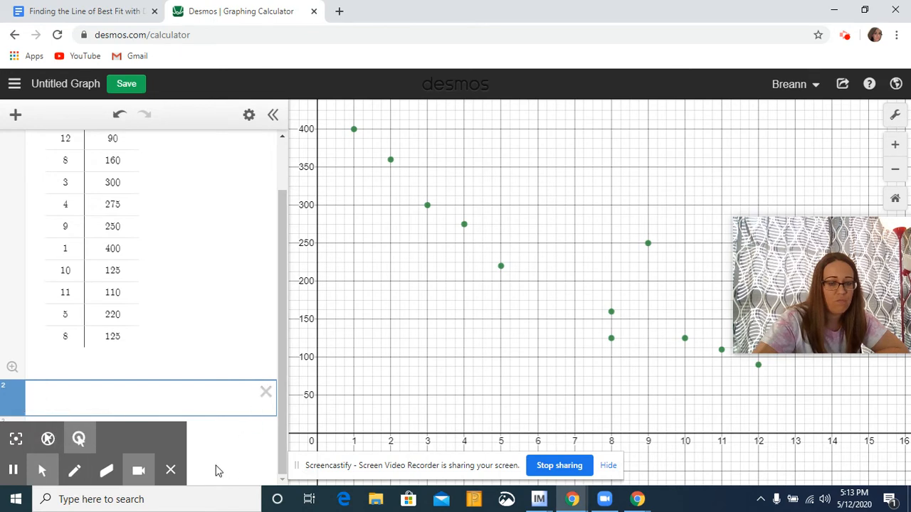
{"action": "left_click", "coordinate": [170, 471]}
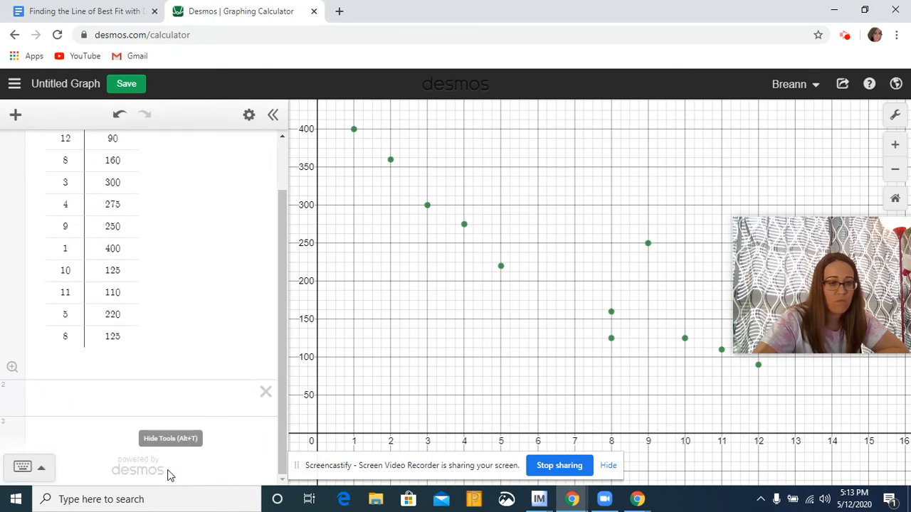
{"action": "left_click", "coordinate": [22, 468]}
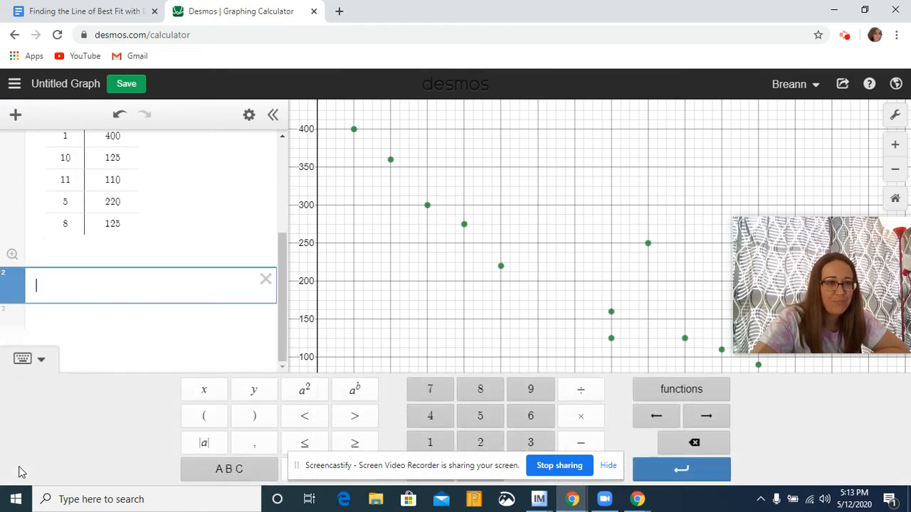
Step: Enter y with subscript 1 as the start of the regression expression
{"action": "left_click", "coordinate": [256, 393]}
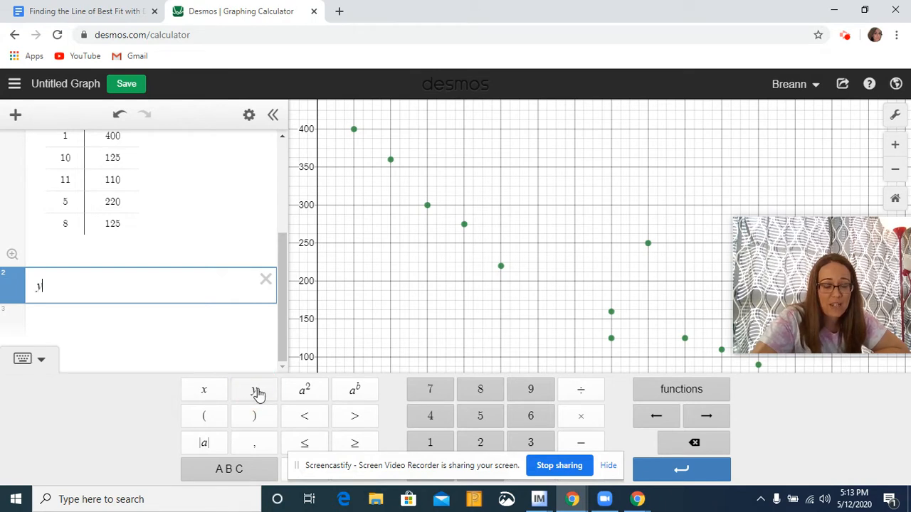
{"action": "left_click_drag", "start_coordinate": [389, 477], "coordinate": [496, 23]}
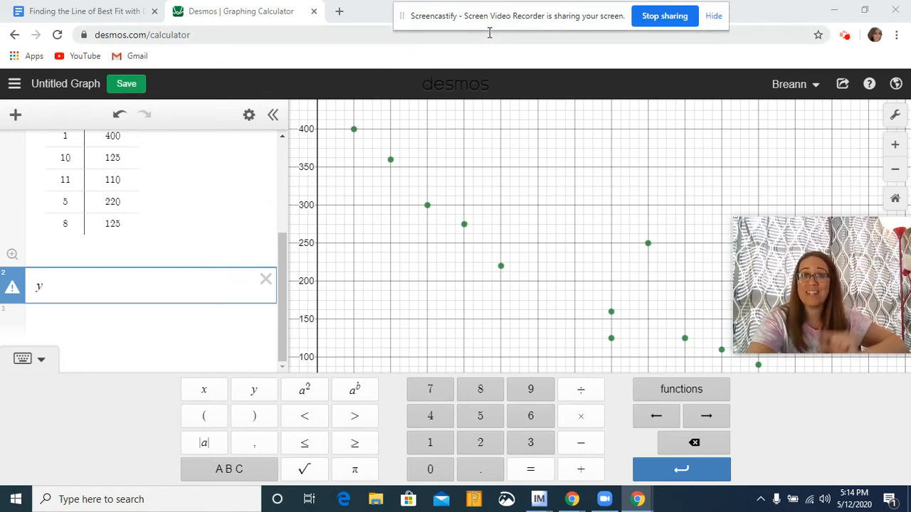
{"action": "left_click", "coordinate": [229, 476]}
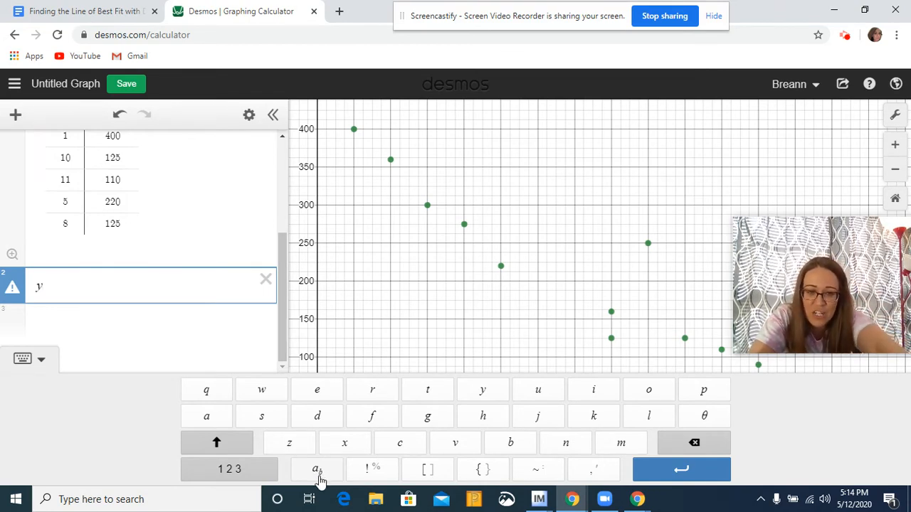
{"action": "left_click", "coordinate": [318, 482]}
{"action": "left_click", "coordinate": [242, 473]}
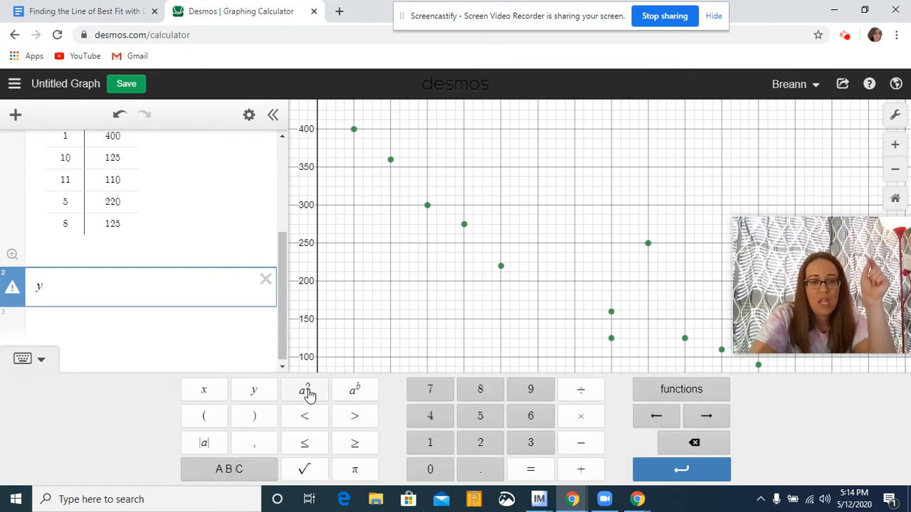
{"action": "left_click", "coordinate": [427, 445]}
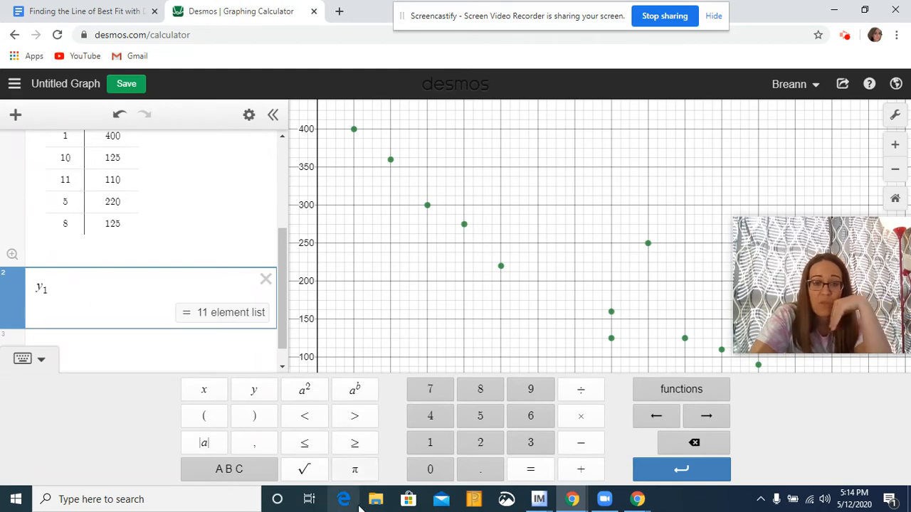
Step: Continue the regression expression after y₁ with a tilde and m times x with subscript 1
{"action": "left_click", "coordinate": [228, 471]}
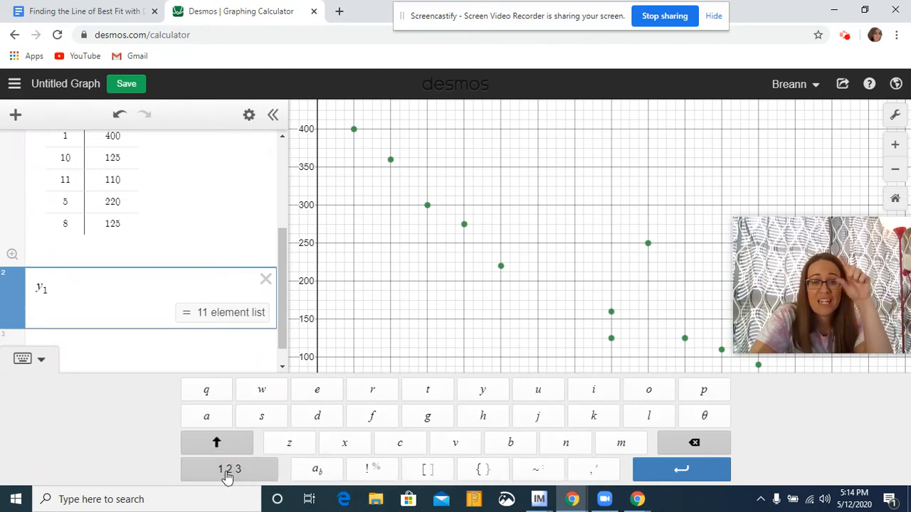
{"action": "left_click", "coordinate": [527, 480]}
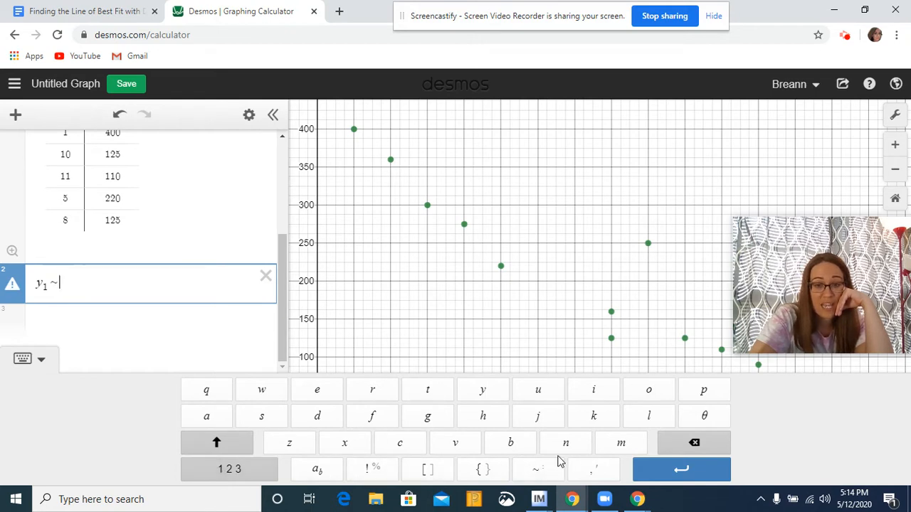
{"action": "left_click", "coordinate": [622, 444]}
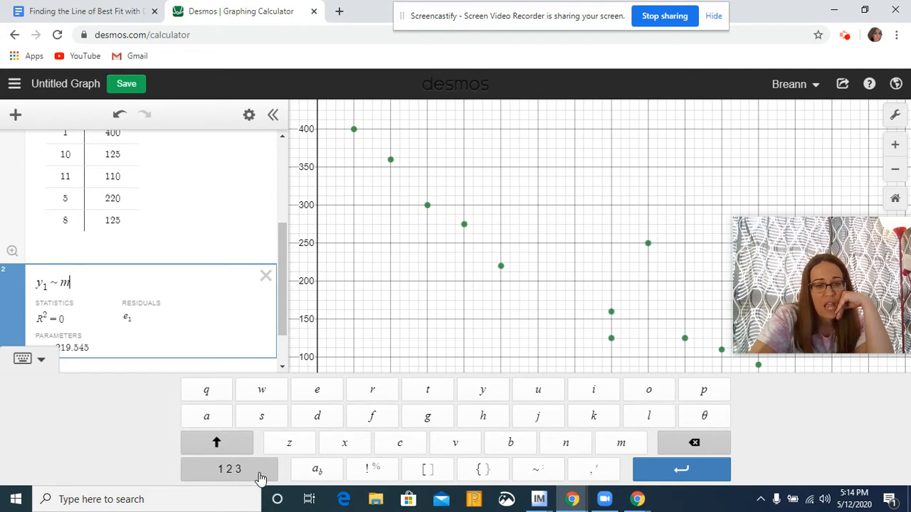
{"action": "left_click", "coordinate": [343, 443]}
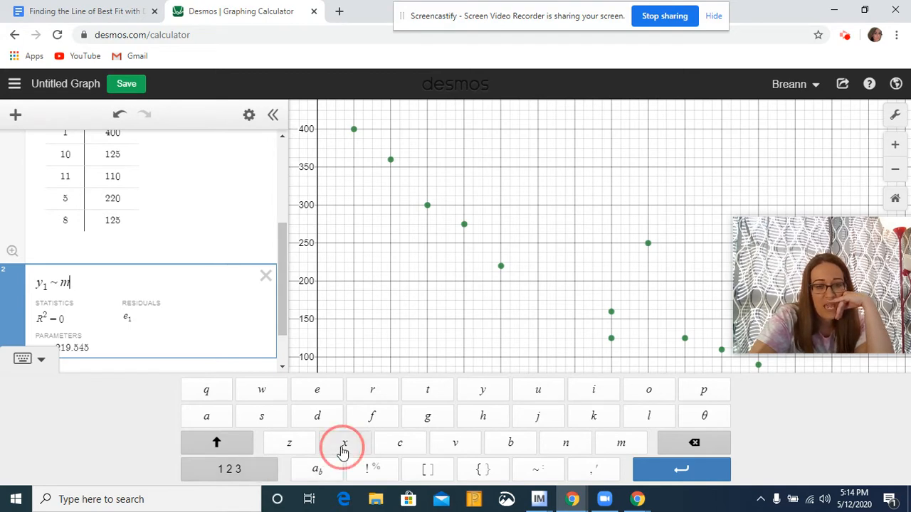
{"action": "left_click", "coordinate": [317, 469]}
{"action": "left_click", "coordinate": [258, 470]}
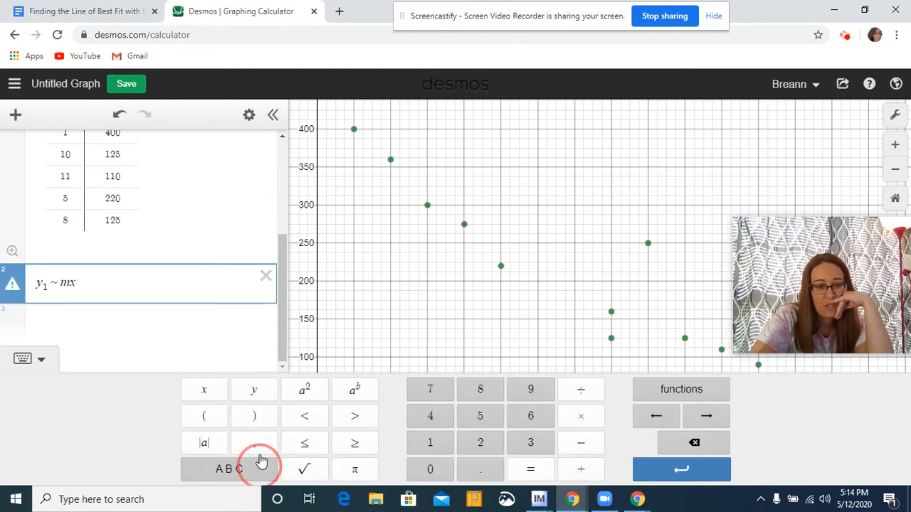
{"action": "left_click", "coordinate": [430, 444]}
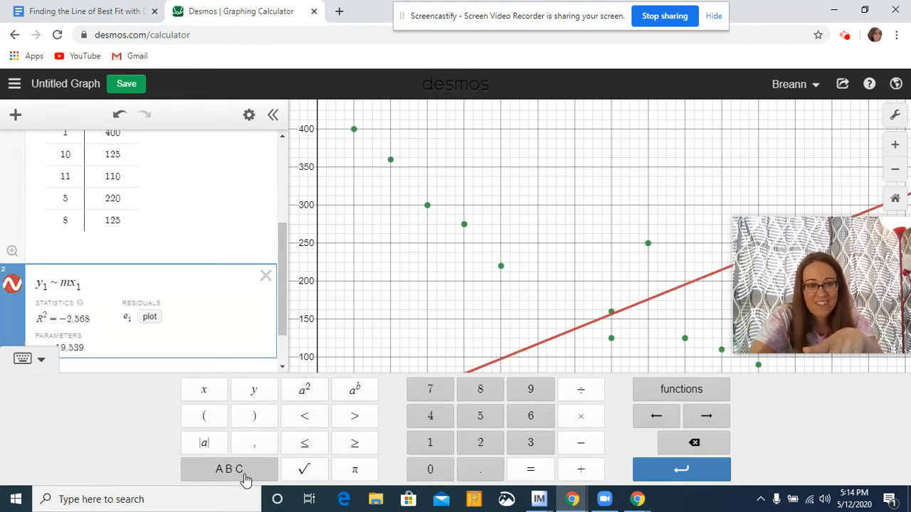
Step: Try to append + b to the regression expression y₁ ~ mx₁
{"action": "left_click", "coordinate": [244, 477]}
{"action": "left_click", "coordinate": [238, 471]}
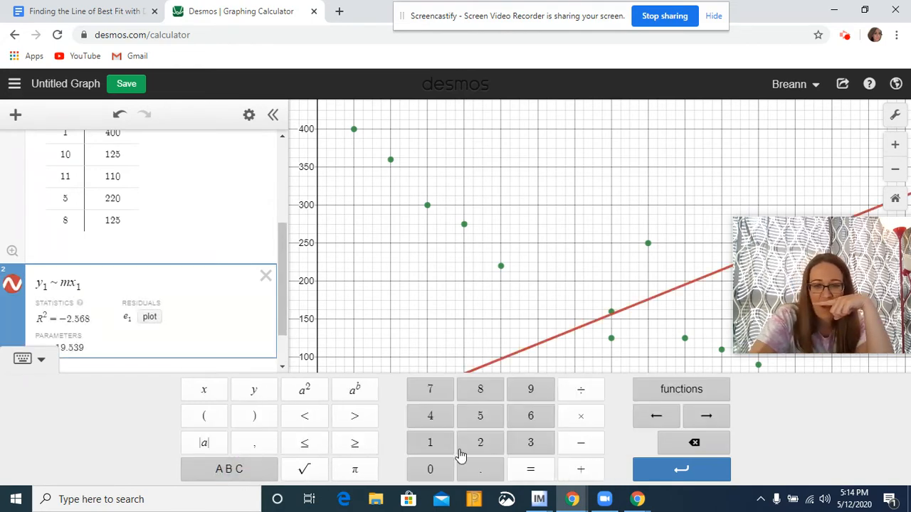
{"action": "left_click", "coordinate": [582, 470]}
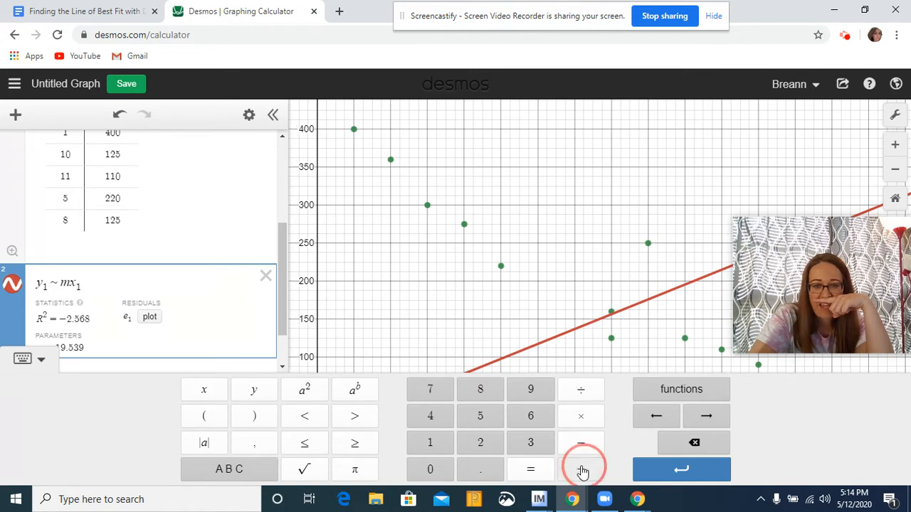
{"action": "left_click", "coordinate": [242, 473]}
{"action": "left_click", "coordinate": [511, 444]}
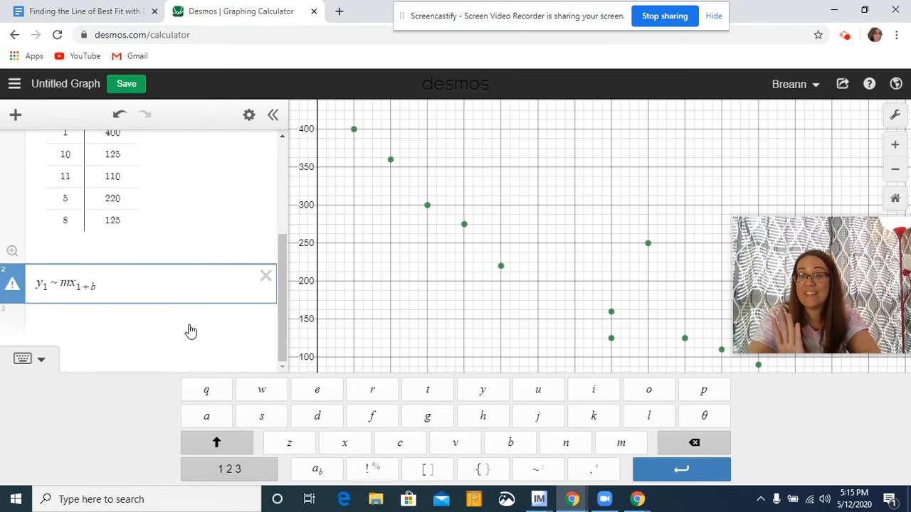
Step: Remove the misplaced + b from the subscript of x and restore the subscript as 1
{"action": "left_click_drag", "start_coordinate": [96, 287], "coordinate": [89, 287]}
{"action": "key", "text": "BackSpace"}
{"action": "left_click", "coordinate": [299, 477]}
{"action": "left_click", "coordinate": [238, 470]}
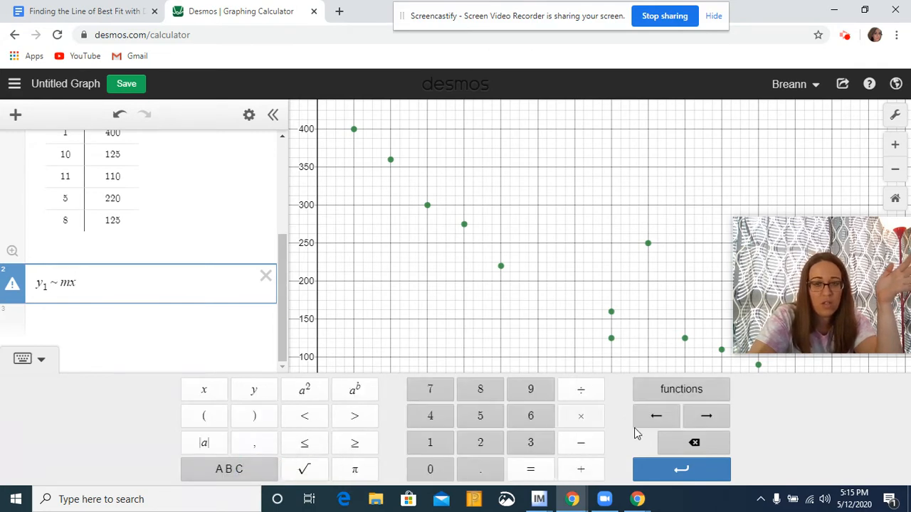
{"action": "left_click", "coordinate": [413, 448]}
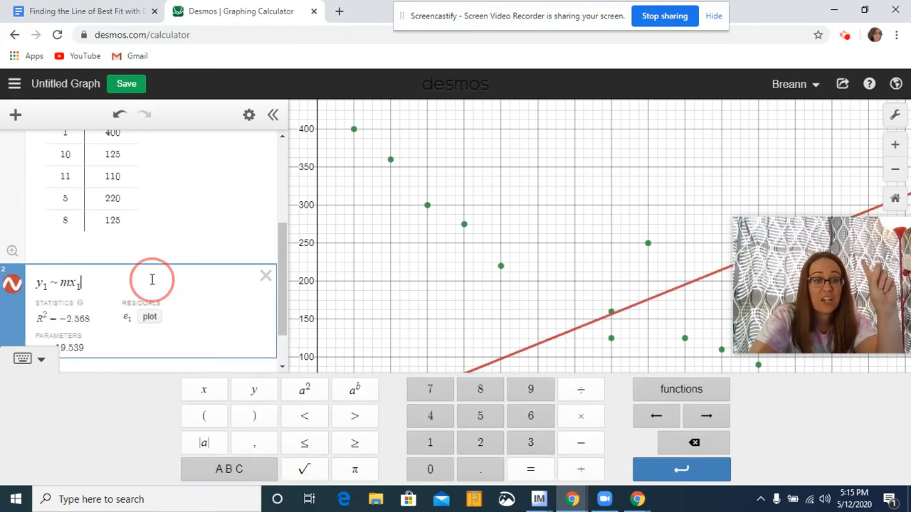
Step: Complete the regression expression y₁ ~ mx₁ by appending + b, and remove the extra empty expression line below it
{"action": "left_click", "coordinate": [589, 475]}
{"action": "left_click", "coordinate": [254, 470]}
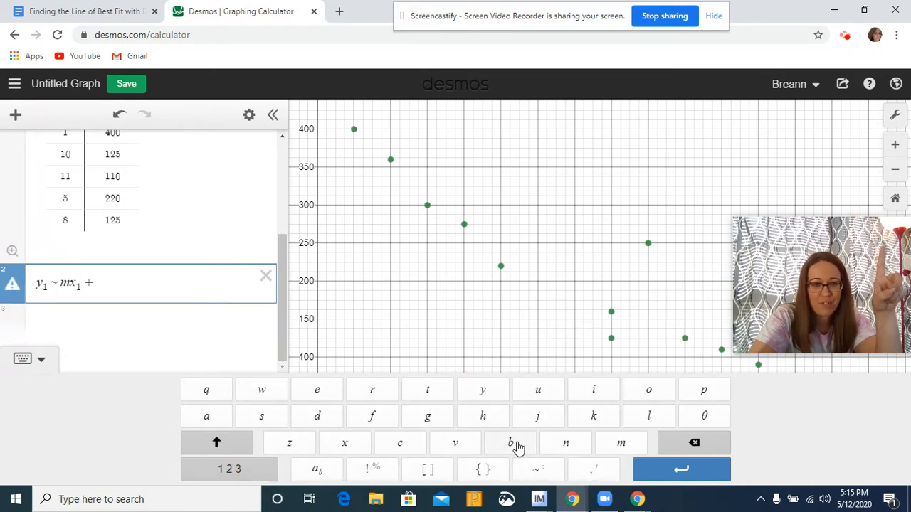
{"action": "left_click", "coordinate": [514, 444]}
{"action": "left_click", "coordinate": [653, 474]}
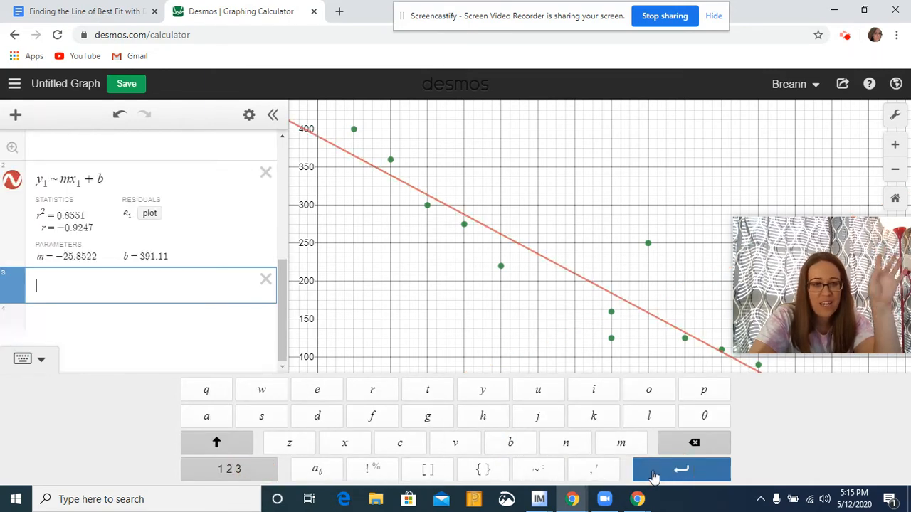
{"action": "left_click", "coordinate": [266, 279]}
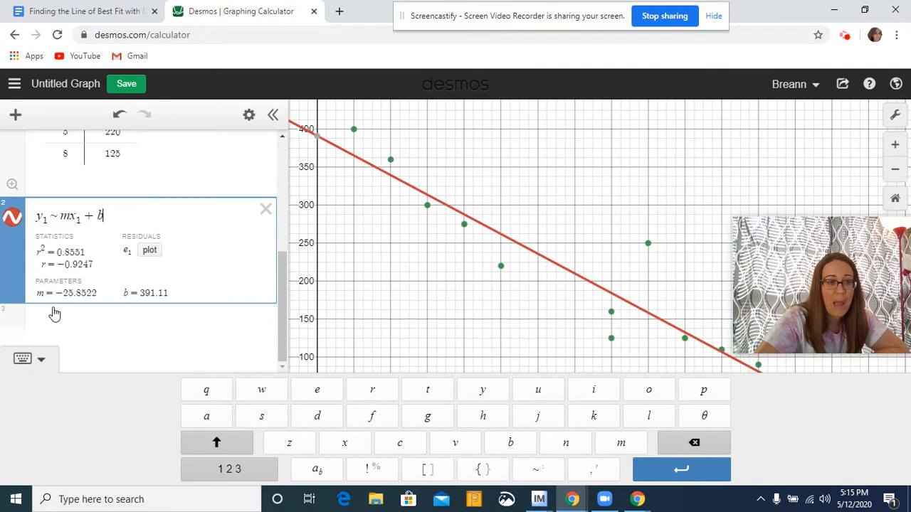
Step: Examine the m and b parameters calculated for the regression line
{"action": "left_click_drag", "start_coordinate": [37, 301], "coordinate": [97, 296]}
{"action": "left_click", "coordinate": [34, 299]}
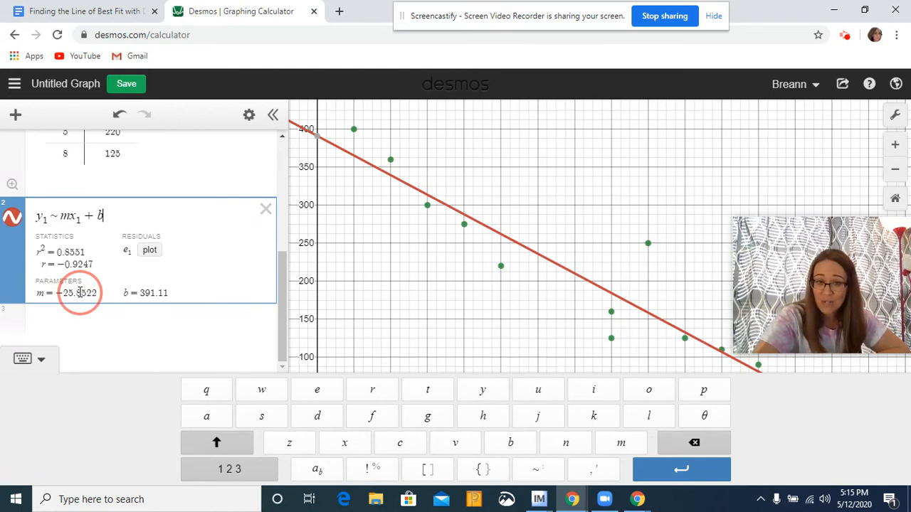
{"action": "left_click", "coordinate": [135, 295]}
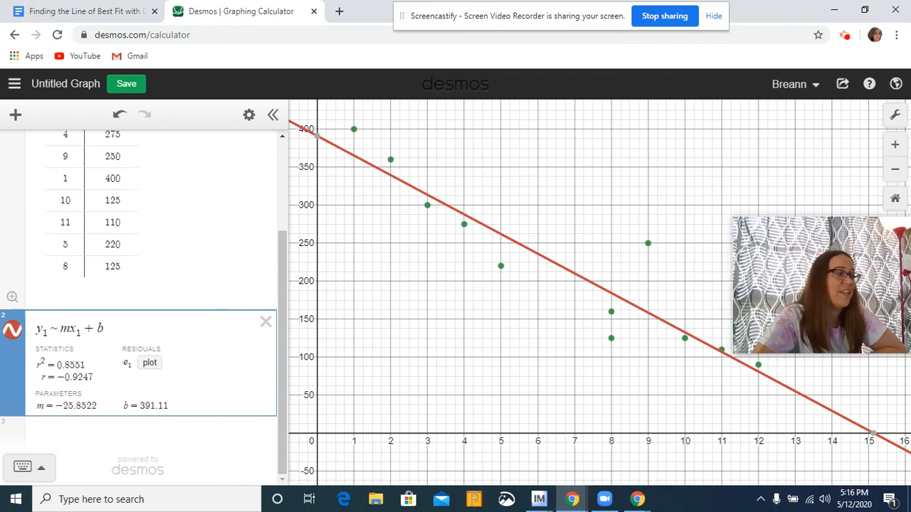
Step: Switch to the Google Docs worksheet and place the cursor in the first box for the Desmos graph picture
{"action": "left_click", "coordinate": [81, 14]}
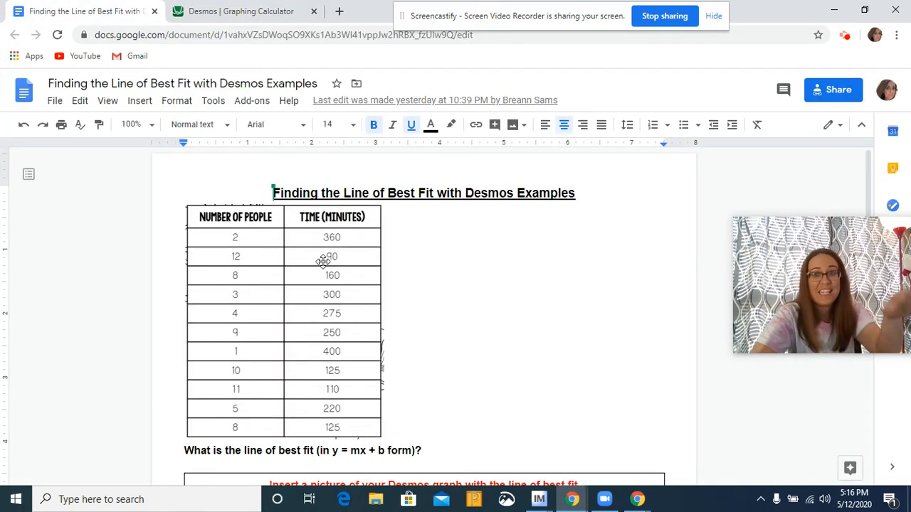
{"action": "scroll", "coordinate": [345, 301], "scroll_direction": "down", "scroll_amount": 3}
{"action": "left_click", "coordinate": [358, 365]}
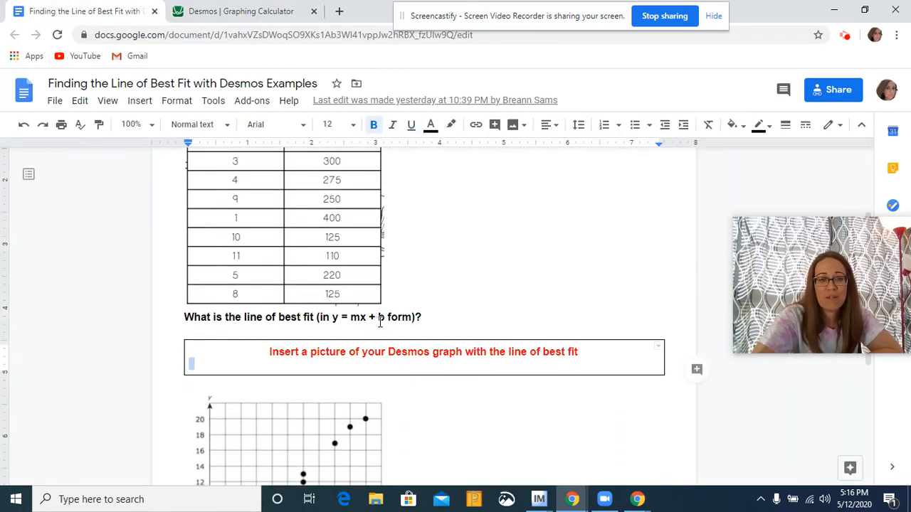
Step: Switch to Desmos and export the graph with its line of best fit as a PNG image
{"action": "left_click", "coordinate": [271, 11]}
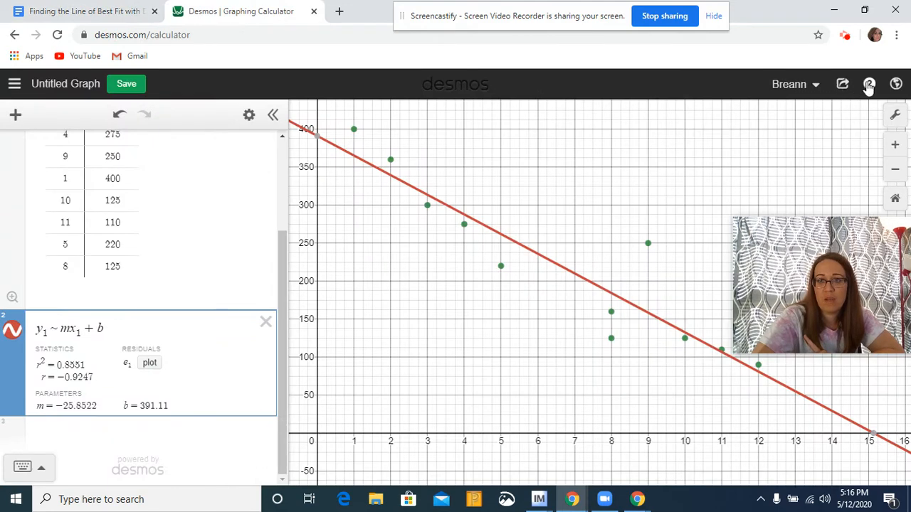
{"action": "left_click", "coordinate": [842, 85]}
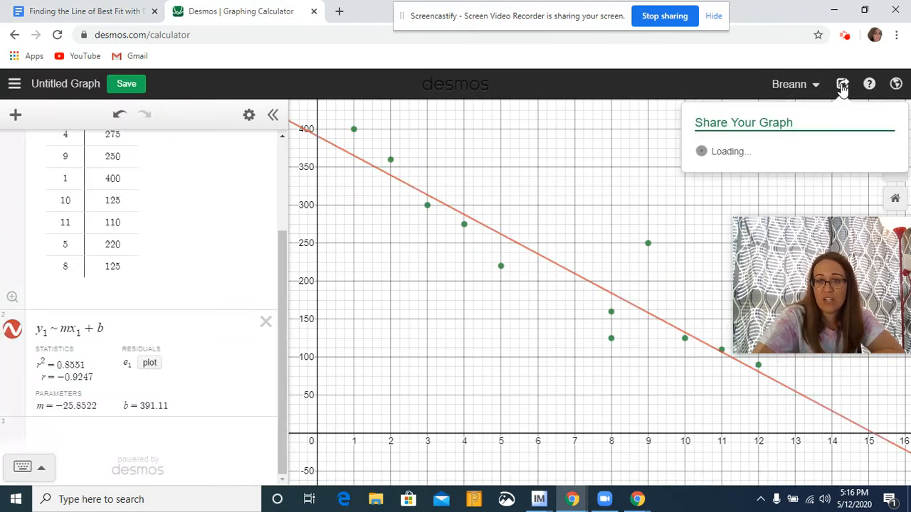
{"action": "left_click", "coordinate": [797, 204]}
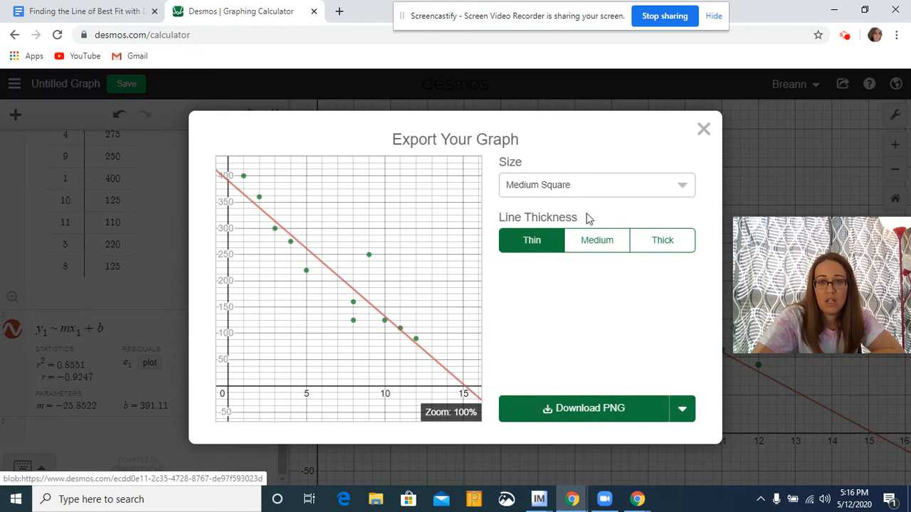
{"action": "left_click", "coordinate": [577, 411]}
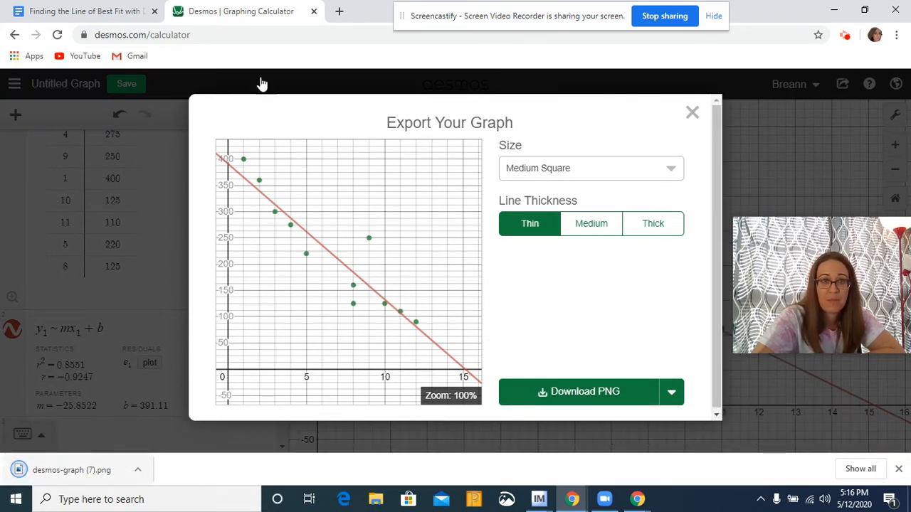
Step: Insert desmos-graph (7).png into the first picture box of the Google Docs worksheet and shrink it to about half the box's width
{"action": "left_click", "coordinate": [103, 12]}
{"action": "left_click_drag", "start_coordinate": [85, 478], "coordinate": [427, 190]}
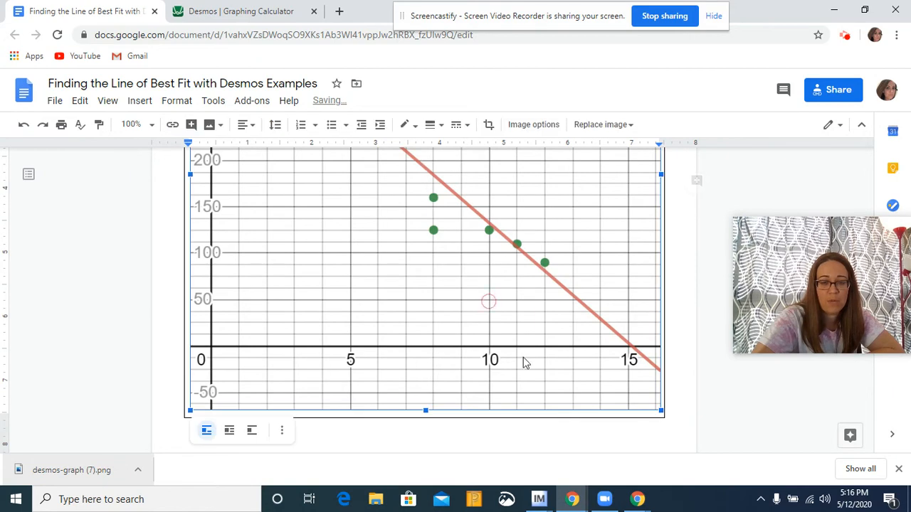
{"action": "left_click_drag", "start_coordinate": [661, 411], "coordinate": [559, 309]}
{"action": "scroll", "coordinate": [557, 308], "scroll_direction": "up", "scroll_amount": 10}
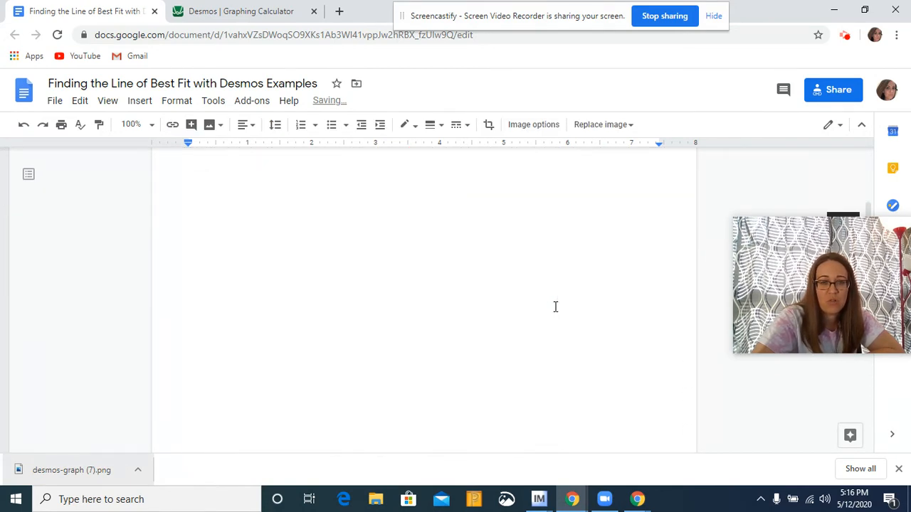
{"action": "scroll", "coordinate": [556, 307], "scroll_direction": "down", "scroll_amount": 10}
{"action": "scroll", "coordinate": [557, 308], "scroll_direction": "up", "scroll_amount": 3}
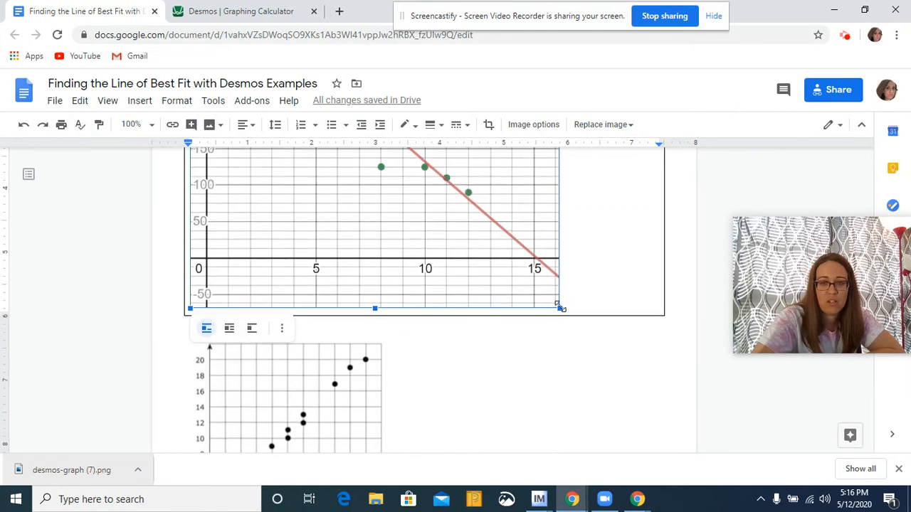
{"action": "left_click_drag", "start_coordinate": [560, 308], "coordinate": [442, 221]}
Step: Examine the points of the second example's scatter plot in the worksheet
{"action": "scroll", "coordinate": [436, 235], "scroll_direction": "down", "scroll_amount": 5}
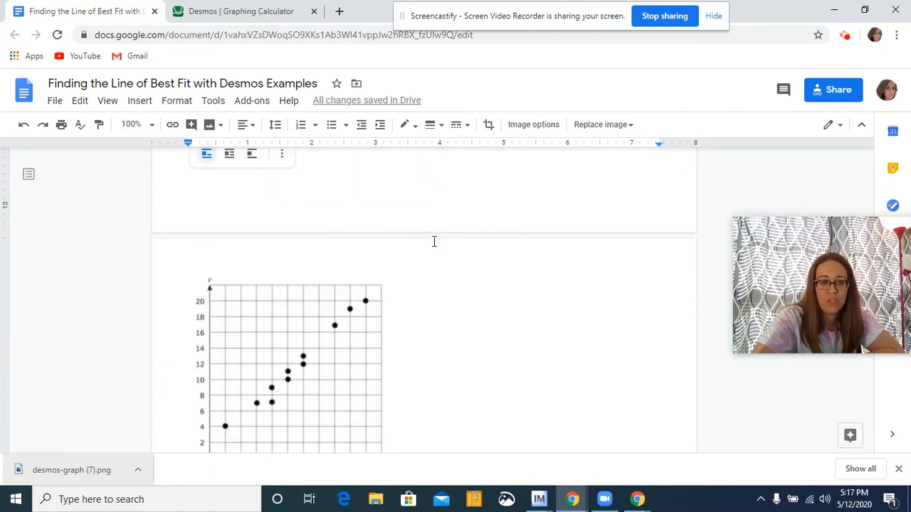
{"action": "scroll", "coordinate": [434, 241], "scroll_direction": "down", "scroll_amount": 2}
{"action": "scroll", "coordinate": [429, 249], "scroll_direction": "up", "scroll_amount": 1}
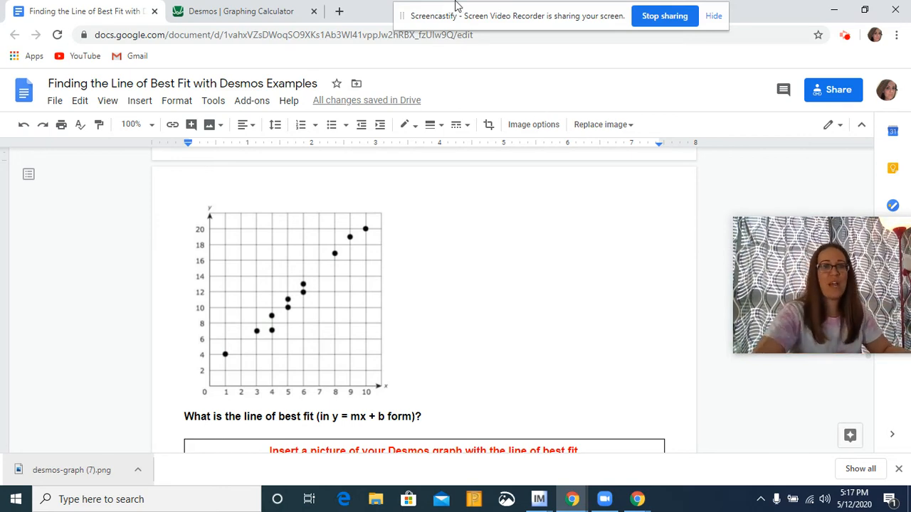
Step: Switch to Desmos, close the graph export dialog and delete all expressions from the graph
{"action": "left_click", "coordinate": [240, 11]}
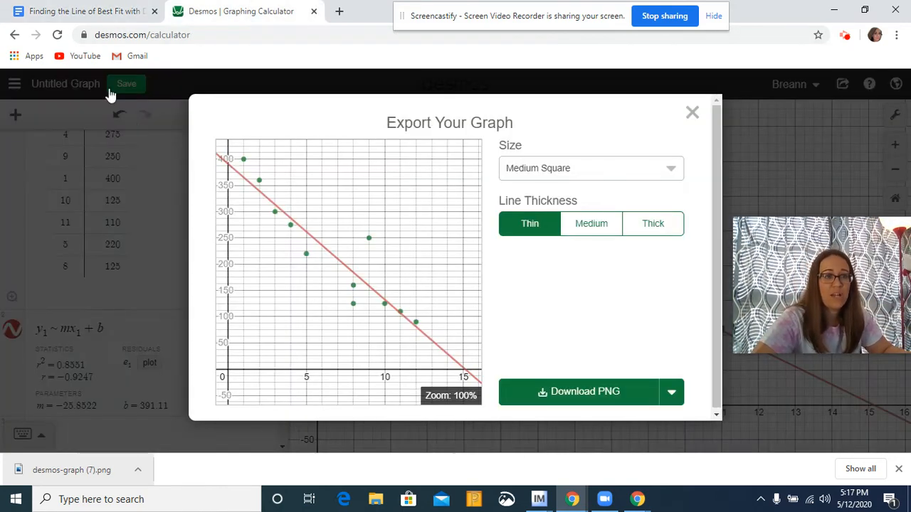
{"action": "left_click", "coordinate": [691, 114]}
{"action": "left_click", "coordinate": [250, 116]}
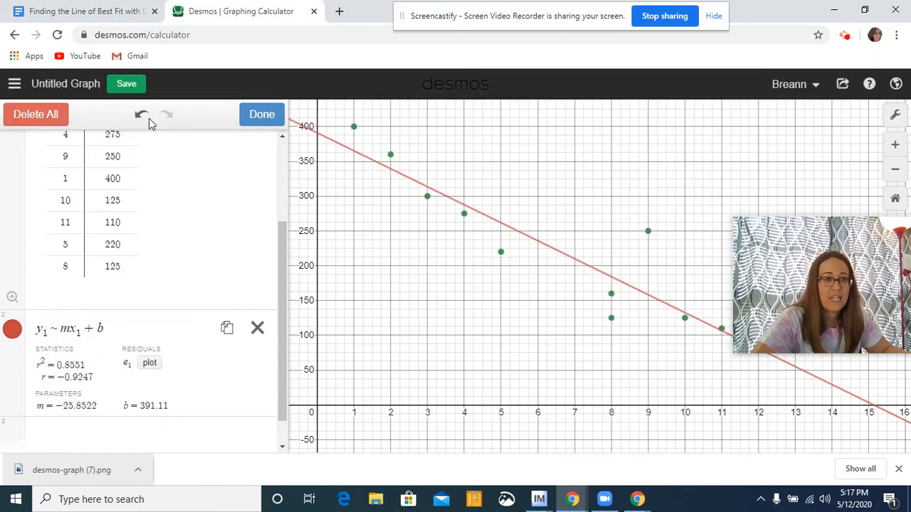
{"action": "left_click", "coordinate": [35, 116]}
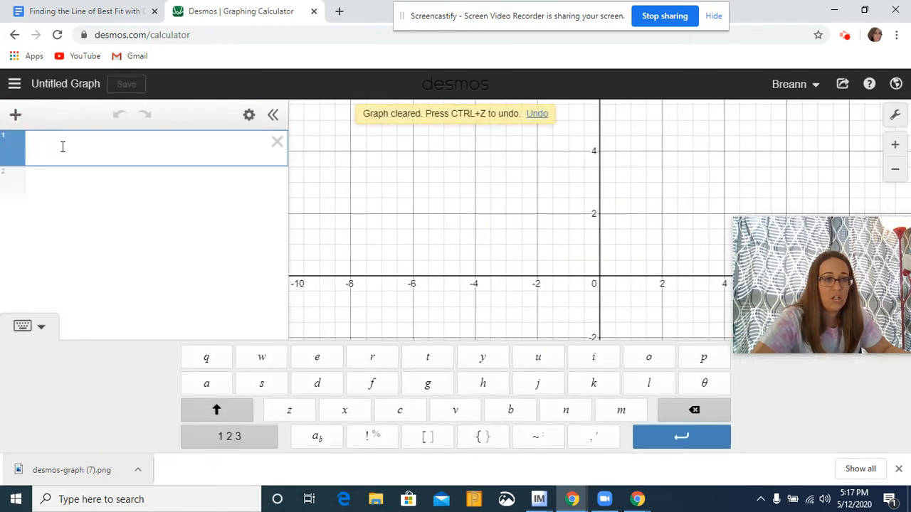
Step: Add a new table and enter 1, 3, 4 and 4 as its first x₁ values
{"action": "left_click", "coordinate": [15, 115]}
{"action": "left_click", "coordinate": [52, 214]}
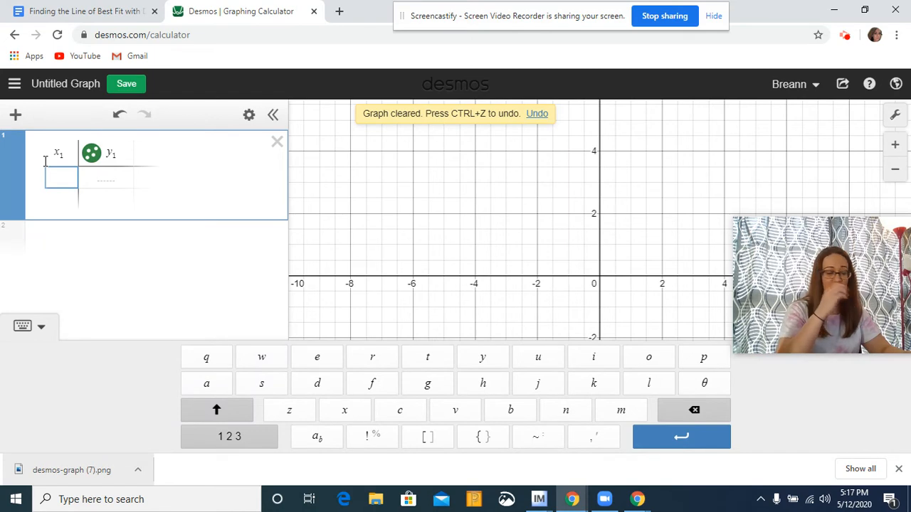
{"action": "type", "text": "1"}
{"action": "key", "text": "Return"}
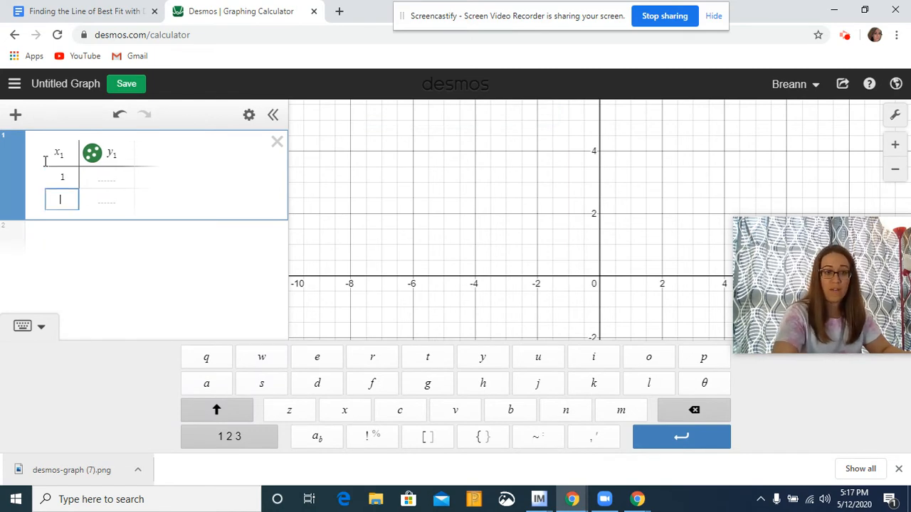
{"action": "type", "text": "3"}
{"action": "key", "text": "Return"}
{"action": "type", "text": "4"}
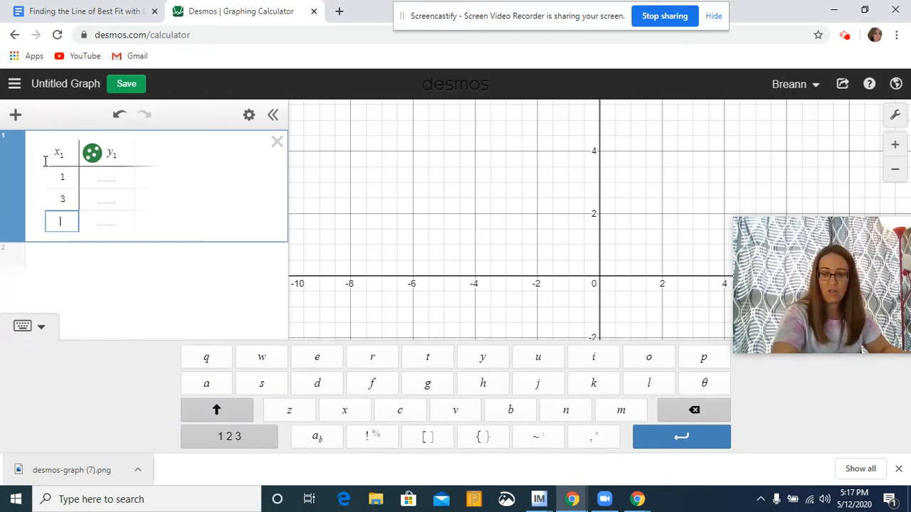
{"action": "key", "text": "Return"}
{"action": "type", "text": "4"}
{"action": "key", "text": "Return"}
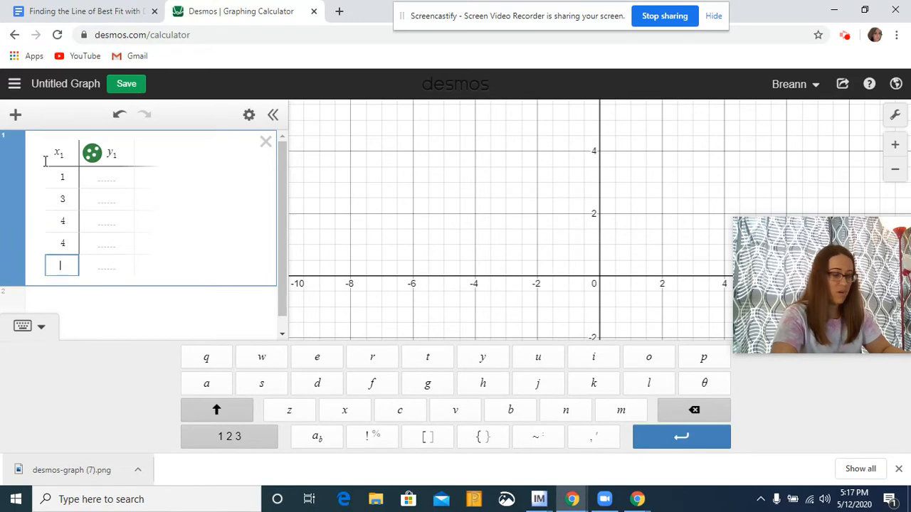
Step: Continue the x₁ column of the table with the values 5, 5, 6, 6, 8, 9 and 10
{"action": "type", "text": "5"}
{"action": "key", "text": "Return"}
{"action": "type", "text": "5"}
{"action": "key", "text": "Return"}
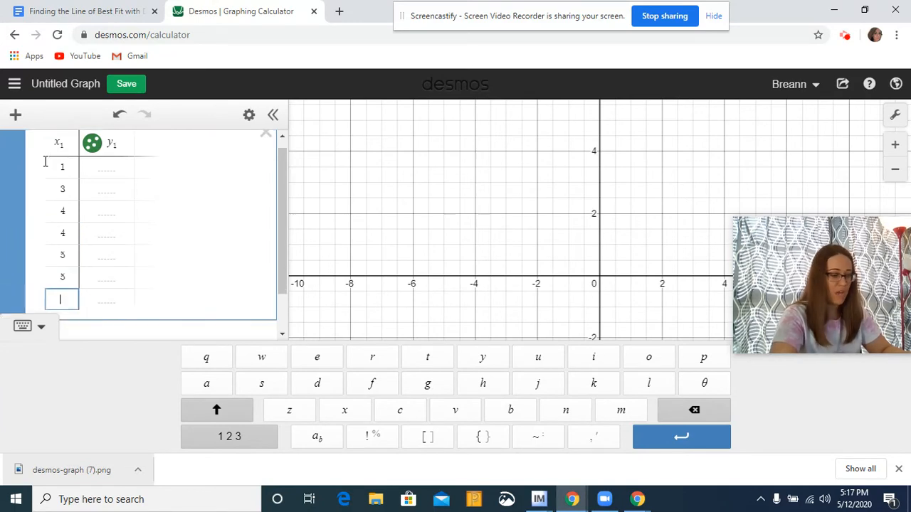
{"action": "type", "text": "6"}
{"action": "key", "text": "Return"}
{"action": "type", "text": "6"}
{"action": "key", "text": "Return"}
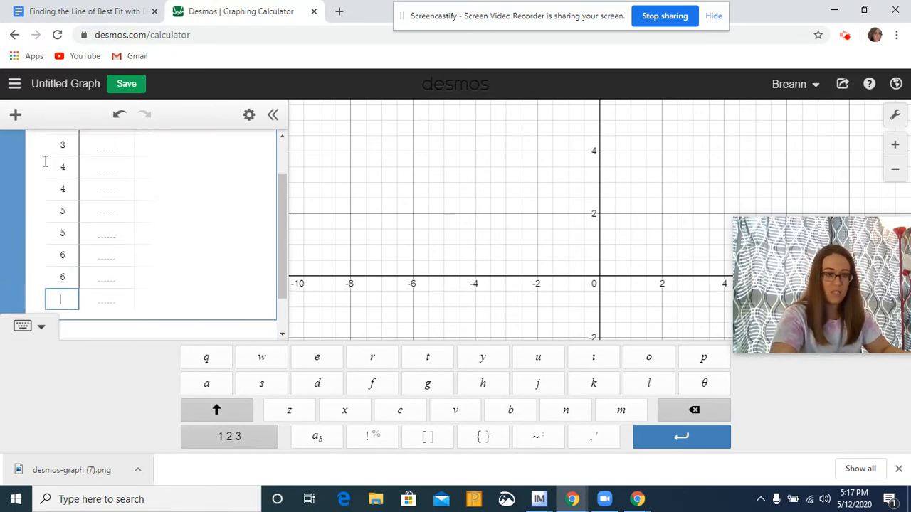
{"action": "type", "text": "8"}
{"action": "key", "text": "Return"}
{"action": "type", "text": "9"}
{"action": "key", "text": "Return"}
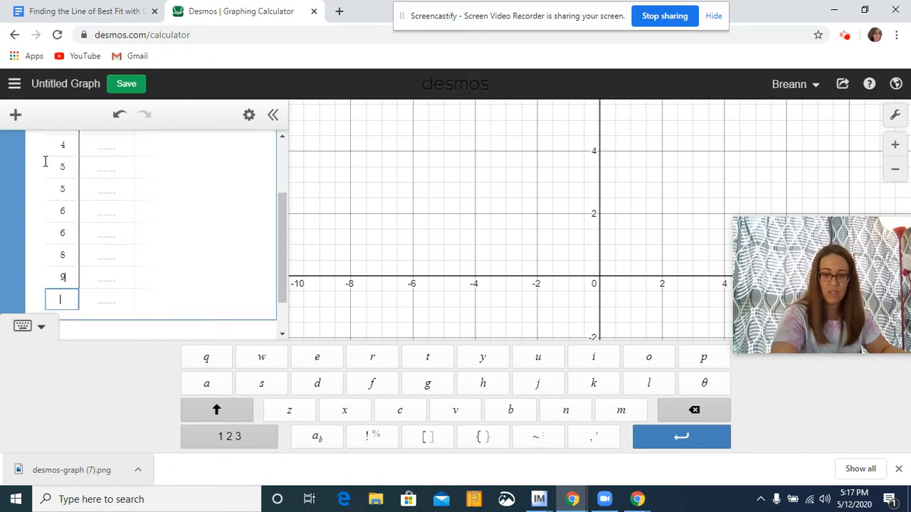
{"action": "type", "text": "10"}
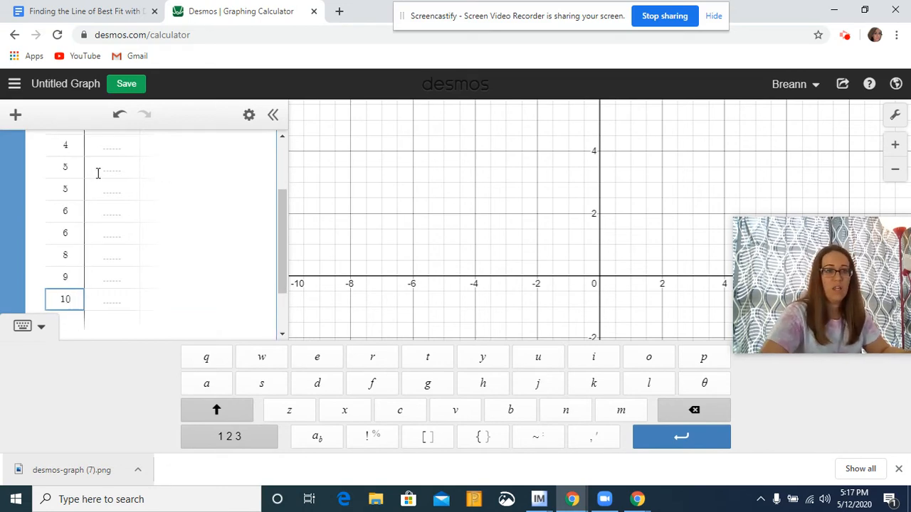
Step: Fill the first six y₁ cells of the table with 4, 7, 7, 9, 10 and 11
{"action": "scroll", "coordinate": [109, 178], "scroll_direction": "up", "scroll_amount": 3}
{"action": "left_click", "coordinate": [116, 178]}
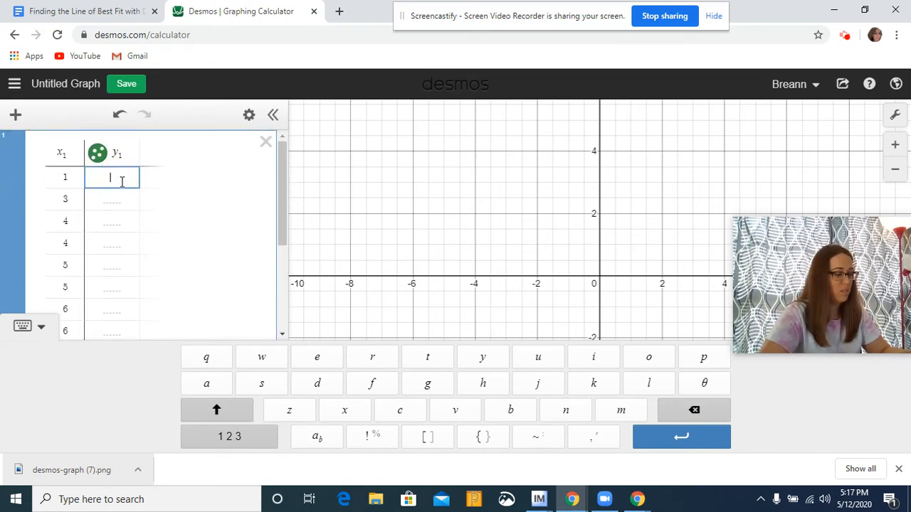
{"action": "type", "text": "4"}
{"action": "key", "text": "Return"}
{"action": "key", "text": "Return"}
{"action": "type", "text": "7"}
{"action": "key", "text": "Return"}
{"action": "type", "text": "9"}
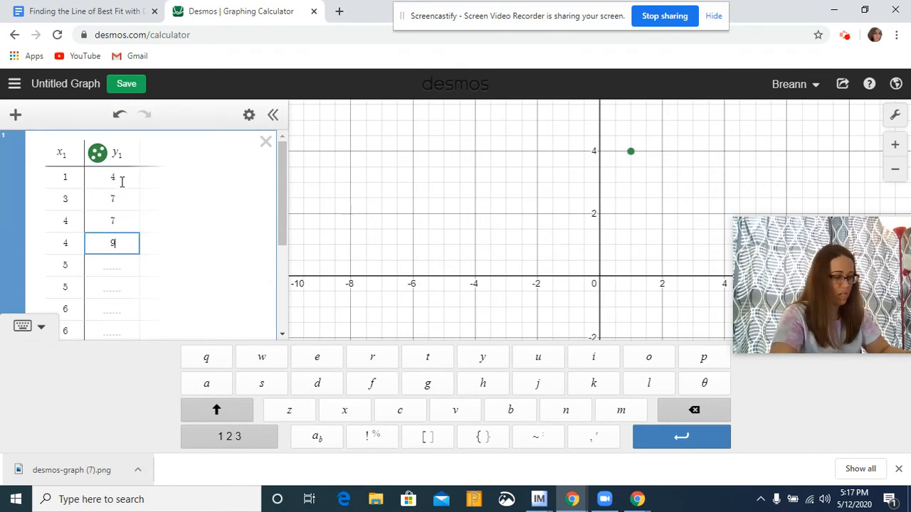
{"action": "key", "text": "Return"}
{"action": "type", "text": "10"}
{"action": "key", "text": "Return"}
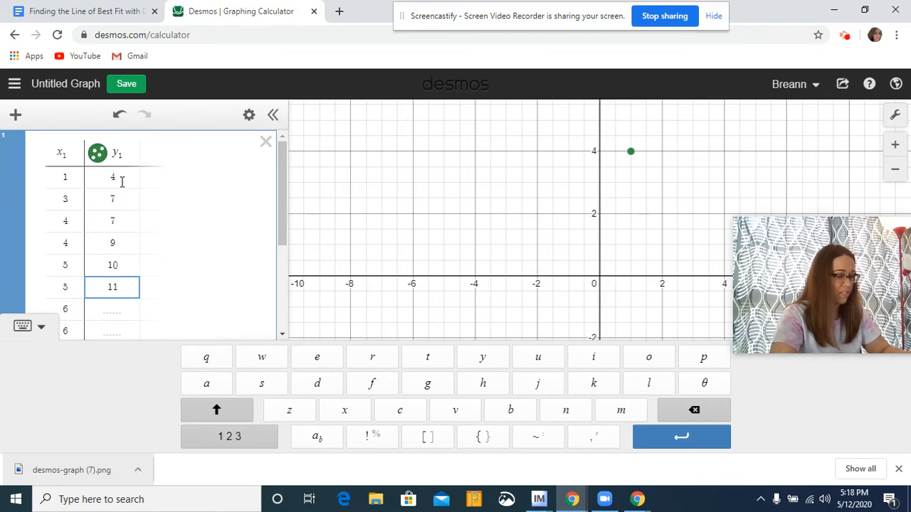
{"action": "type", "text": "11"}
{"action": "key", "text": "Return"}
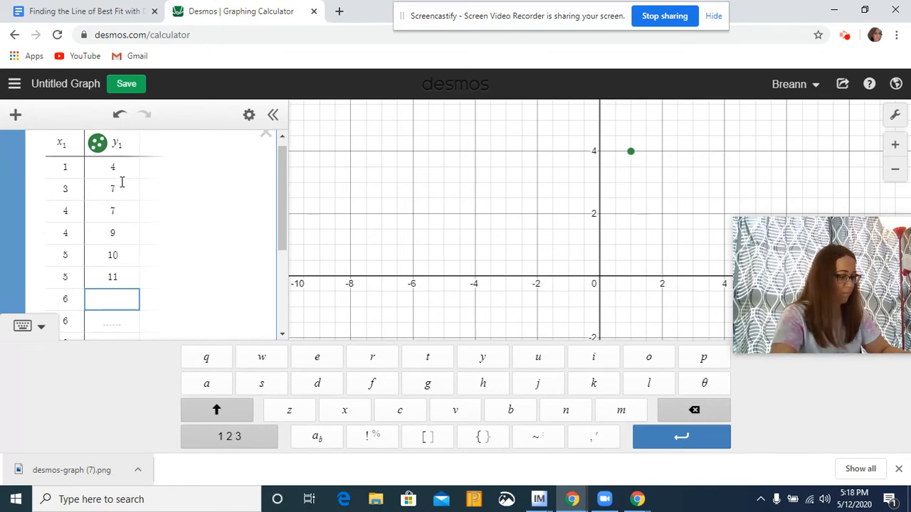
Step: Complete the y₁ column of the table with the values 12, 13, 17, 19 and 20
{"action": "type", "text": "12"}
{"action": "key", "text": "Return"}
{"action": "type", "text": "13"}
{"action": "key", "text": "Return"}
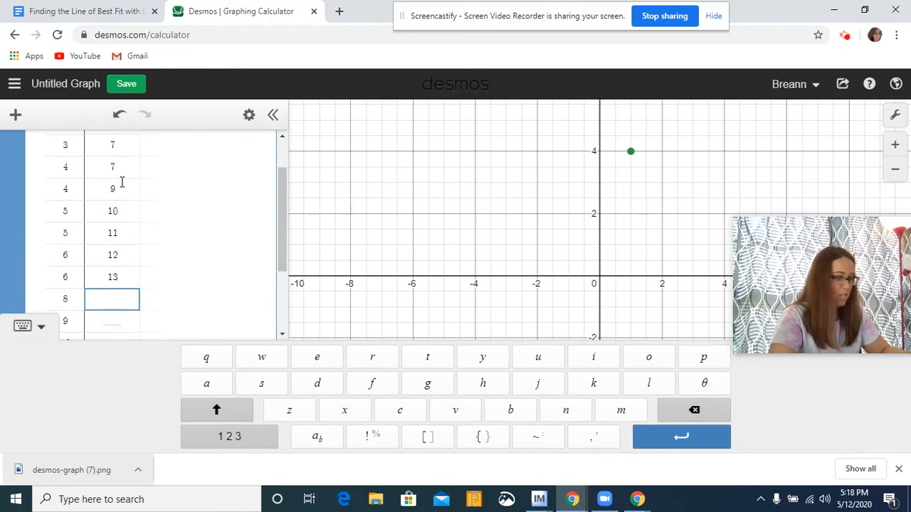
{"action": "type", "text": "17"}
{"action": "key", "text": "Return"}
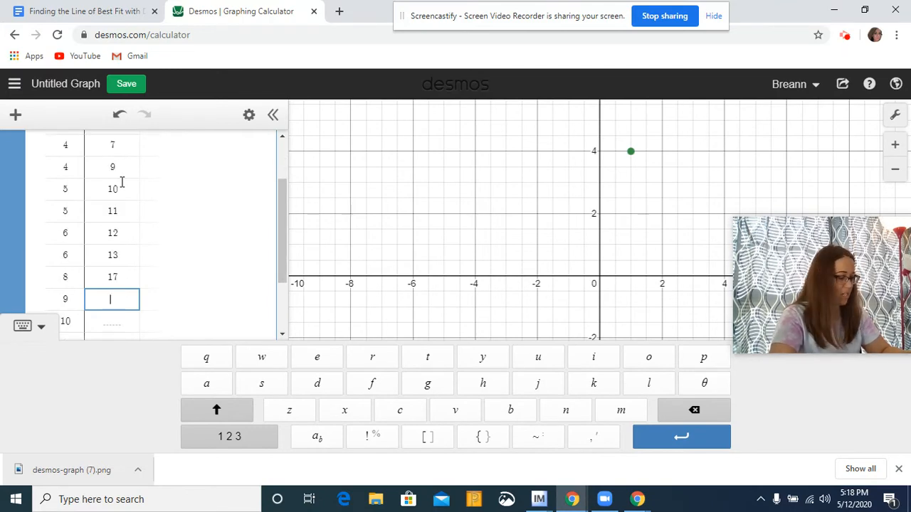
{"action": "key", "text": "Return"}
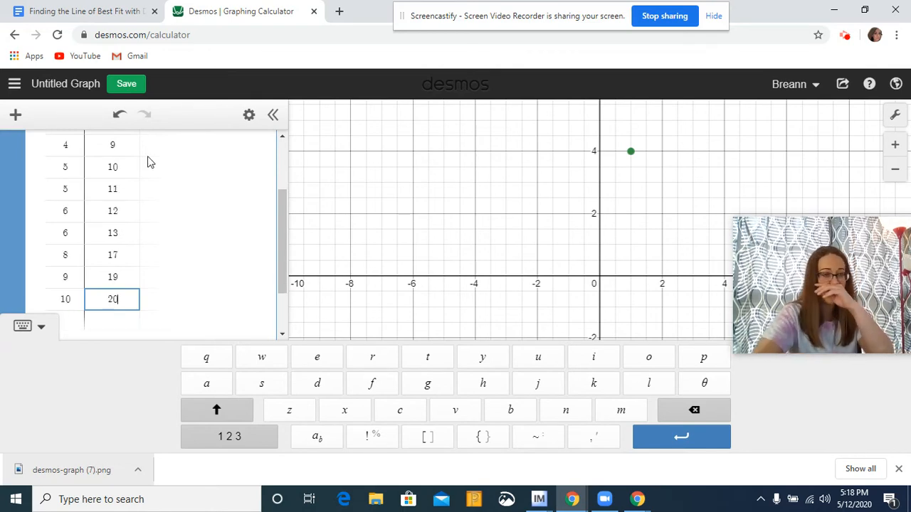
Step: Add an empty expression below the table and frame the graph so all the plotted points fit
{"action": "left_click", "coordinate": [38, 330]}
{"action": "left_click", "coordinate": [37, 399]}
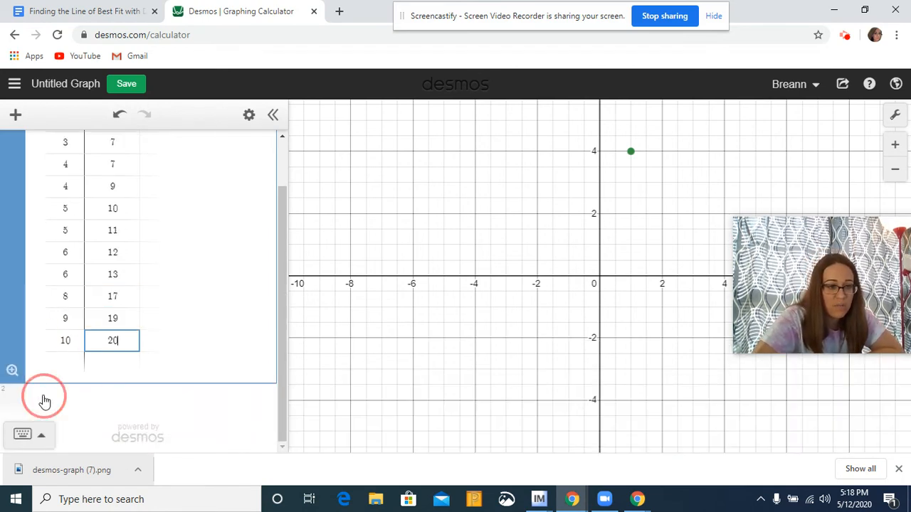
{"action": "scroll", "coordinate": [667, 223], "scroll_direction": "down", "scroll_amount": 3}
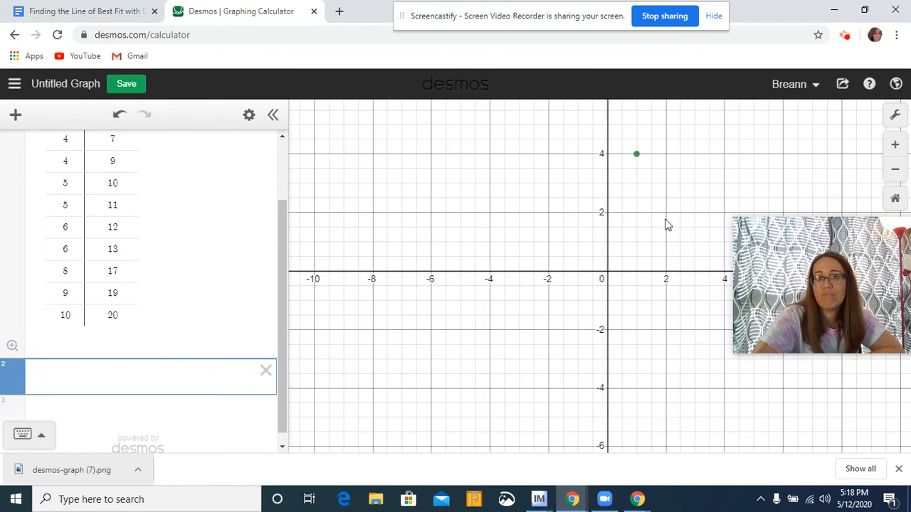
{"action": "left_click_drag", "start_coordinate": [667, 209], "coordinate": [574, 302]}
{"action": "left_click_drag", "start_coordinate": [653, 190], "coordinate": [598, 324]}
{"action": "scroll", "coordinate": [600, 319], "scroll_direction": "down", "scroll_amount": 2}
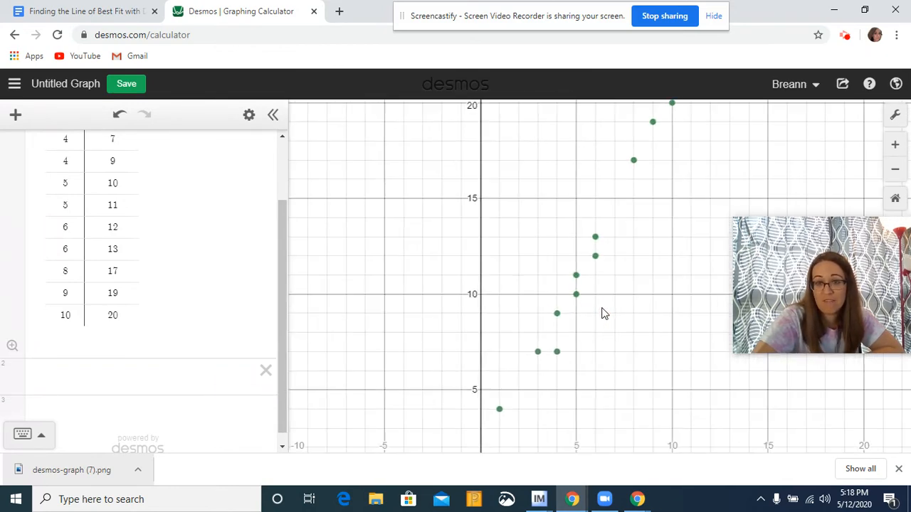
{"action": "mouse_move", "coordinate": [655, 243]}
{"action": "left_mouse_down"}
{"action": "mouse_move", "coordinate": [640, 291]}
{"action": "mouse_move", "coordinate": [645, 258]}
{"action": "mouse_move", "coordinate": [660, 241]}
{"action": "mouse_move", "coordinate": [651, 212]}
{"action": "mouse_move", "coordinate": [638, 240]}
{"action": "left_mouse_up"}
{"action": "scroll", "coordinate": [655, 246], "scroll_direction": "down", "scroll_amount": 1}
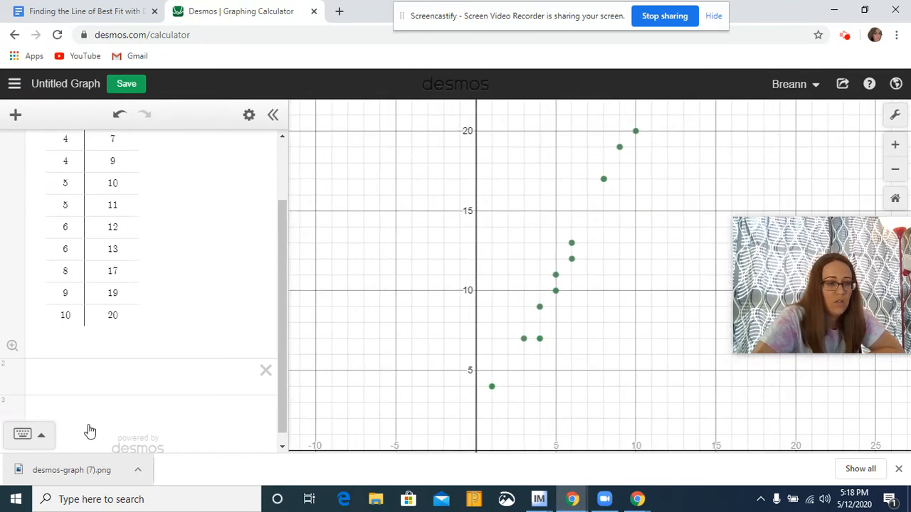
Step: Begin the regression in the empty expression with y₁ followed by a tilde
{"action": "left_click", "coordinate": [24, 434]}
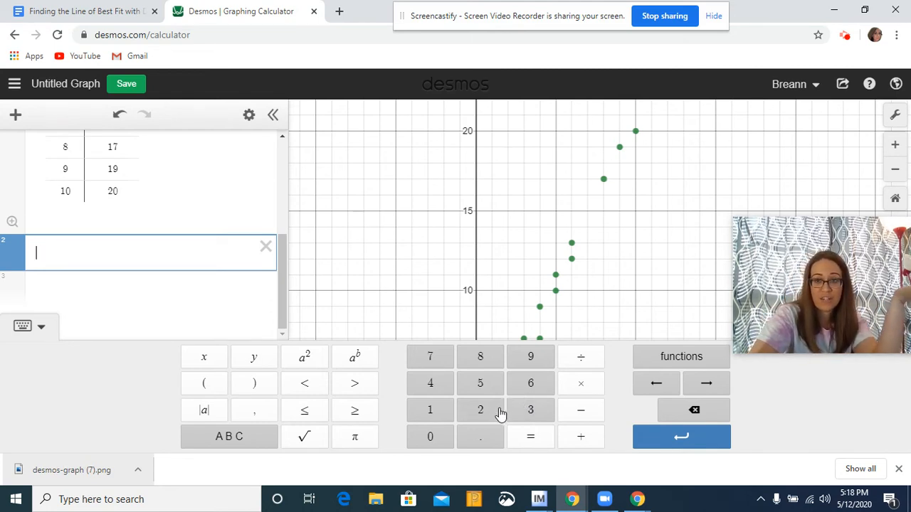
{"action": "left_click", "coordinate": [254, 362]}
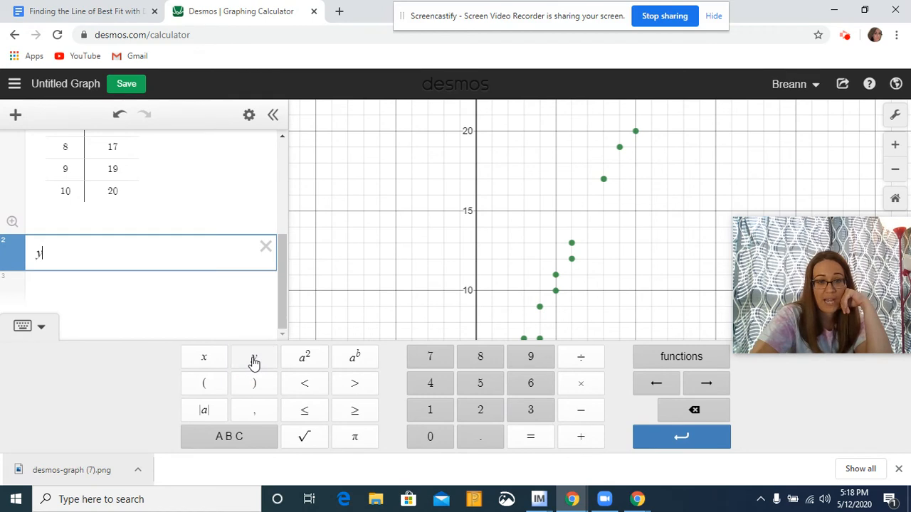
{"action": "left_click", "coordinate": [242, 437]}
{"action": "left_click", "coordinate": [315, 440]}
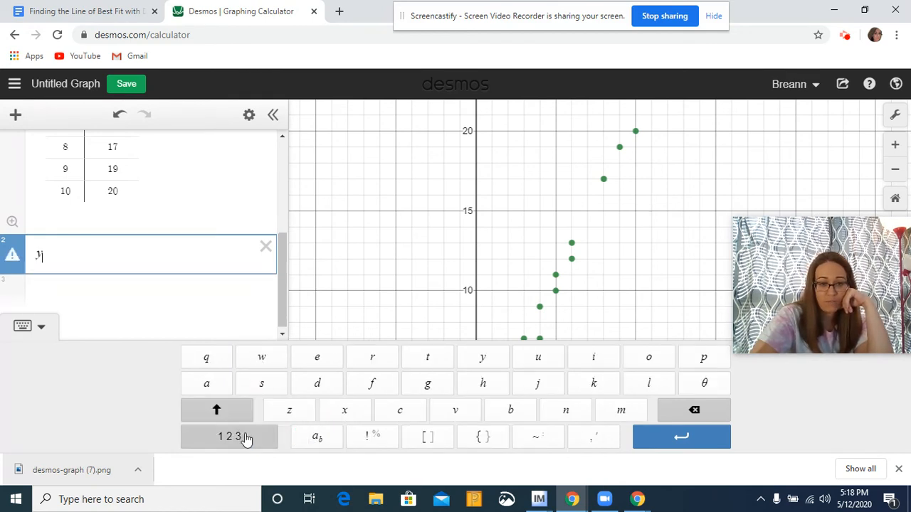
{"action": "left_click", "coordinate": [251, 439]}
{"action": "left_click", "coordinate": [429, 413]}
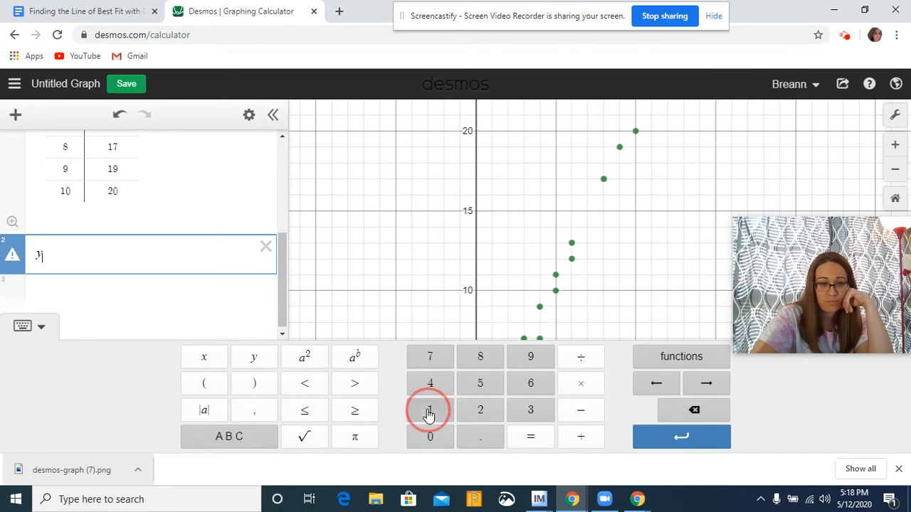
{"action": "left_click", "coordinate": [250, 440]}
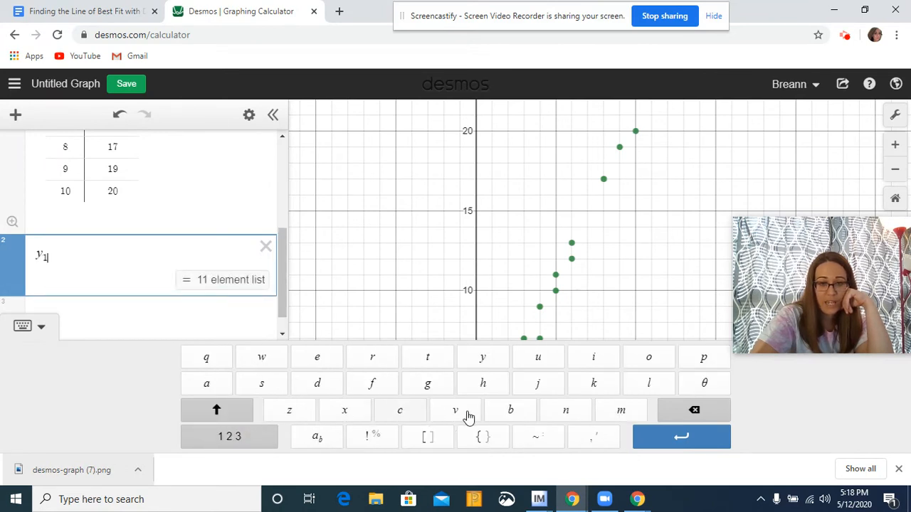
{"action": "left_click", "coordinate": [530, 442]}
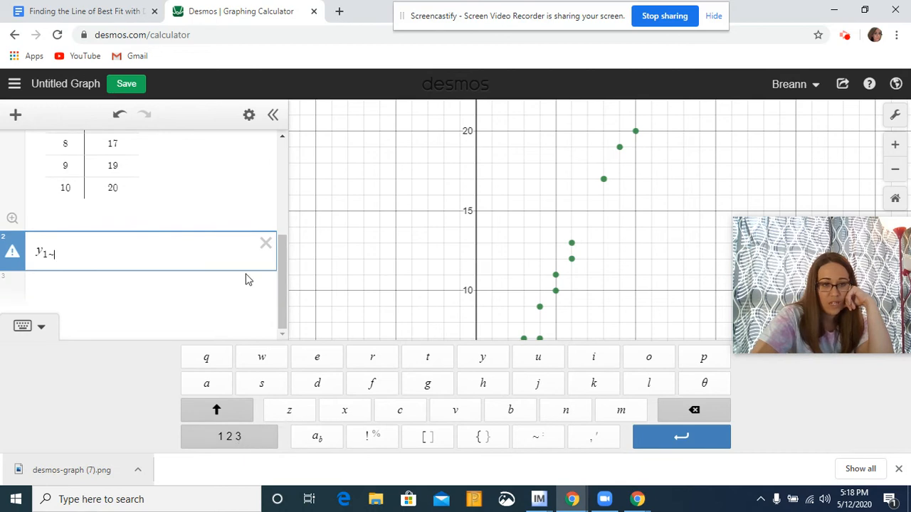
Step: Remove the tilde from the subscript and re-enter it at normal level after y₁
{"action": "left_click", "coordinate": [223, 247]}
{"action": "key", "text": "BackSpace"}
{"action": "key", "text": "BackSpace"}
{"action": "left_click", "coordinate": [149, 249]}
{"action": "left_click", "coordinate": [535, 434]}
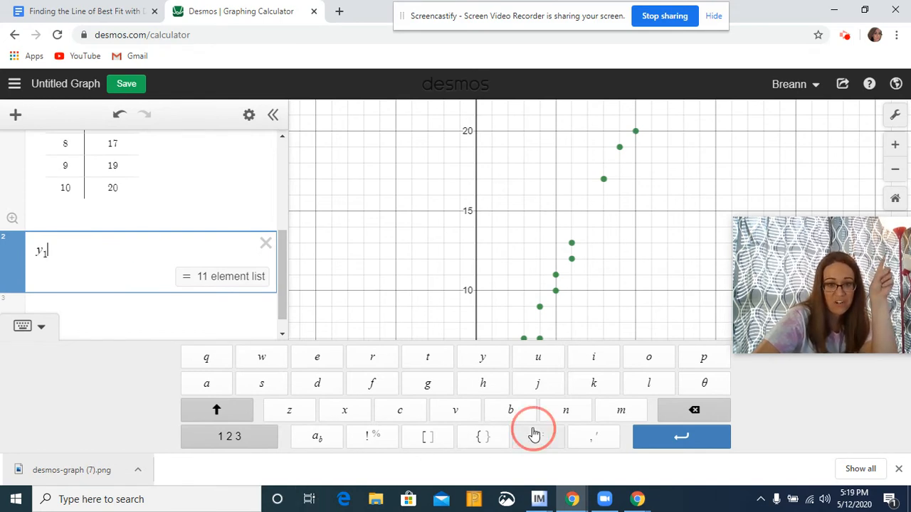
{"action": "left_click", "coordinate": [229, 447]}
{"action": "left_click", "coordinate": [223, 445]}
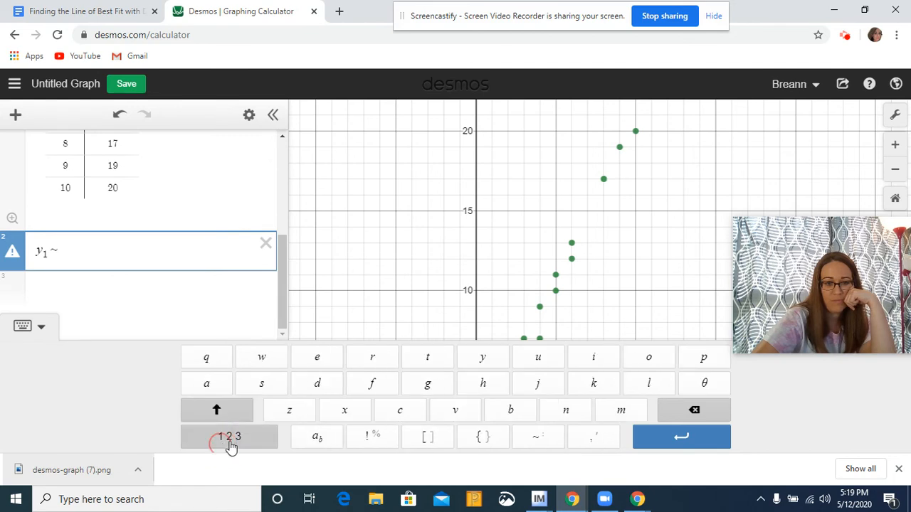
Step: Complete the regression expression as y₁ ~ mx₁ + b
{"action": "left_click", "coordinate": [620, 412]}
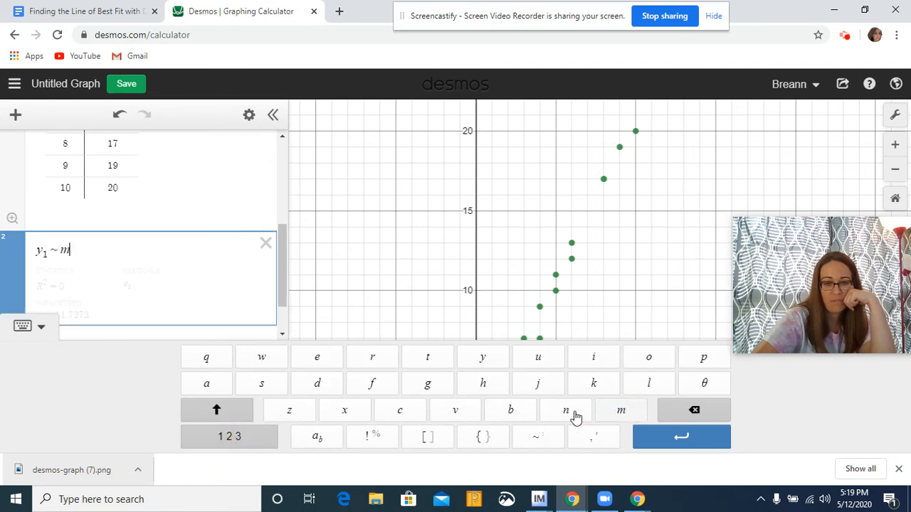
{"action": "left_click", "coordinate": [345, 415]}
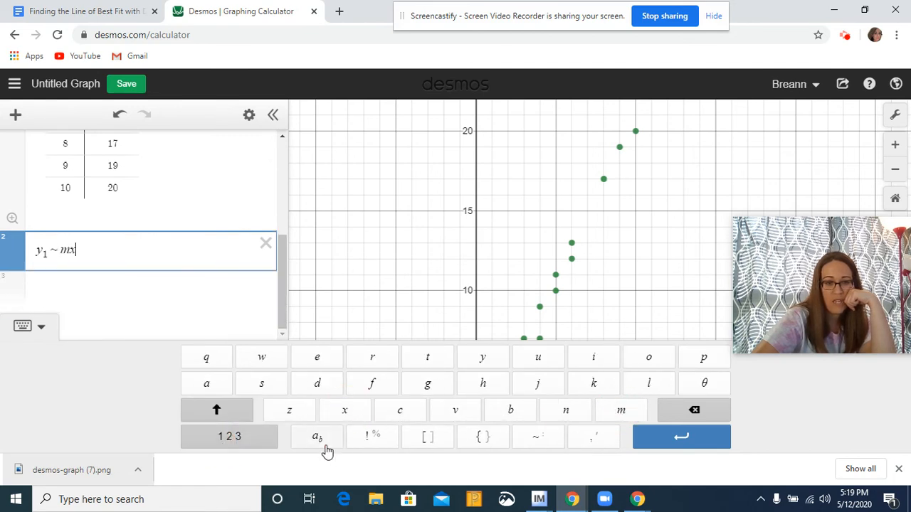
{"action": "left_click", "coordinate": [229, 437]}
{"action": "left_click", "coordinate": [430, 410]}
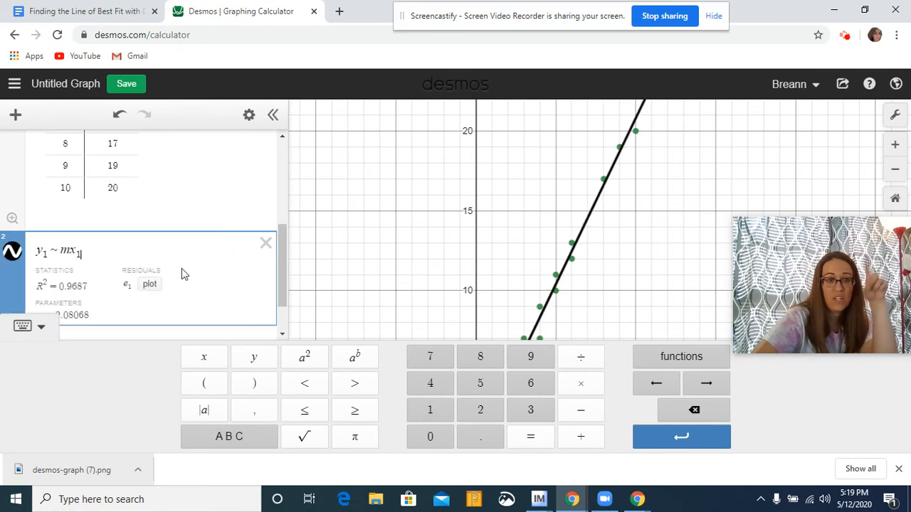
{"action": "left_click", "coordinate": [155, 238]}
{"action": "left_click", "coordinate": [113, 249]}
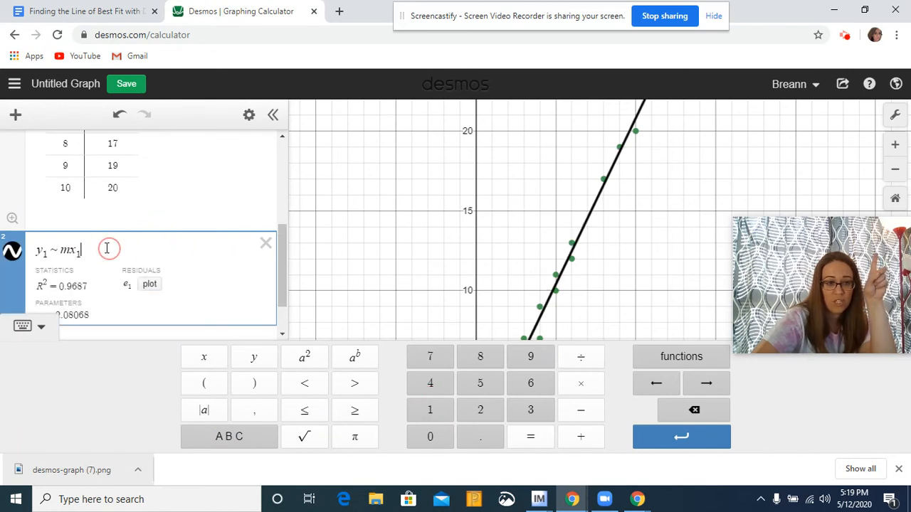
{"action": "left_click", "coordinate": [588, 439]}
{"action": "left_click", "coordinate": [249, 441]}
{"action": "left_click", "coordinate": [509, 410]}
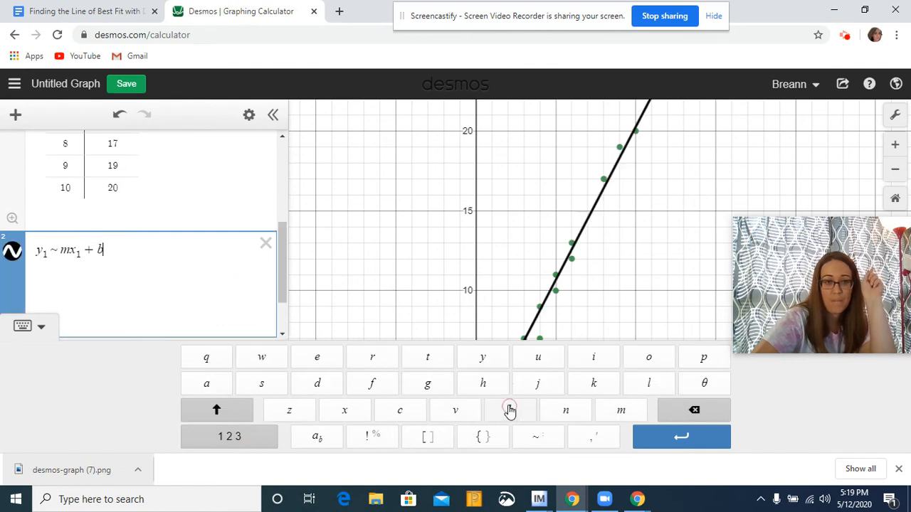
{"action": "left_click", "coordinate": [681, 440]}
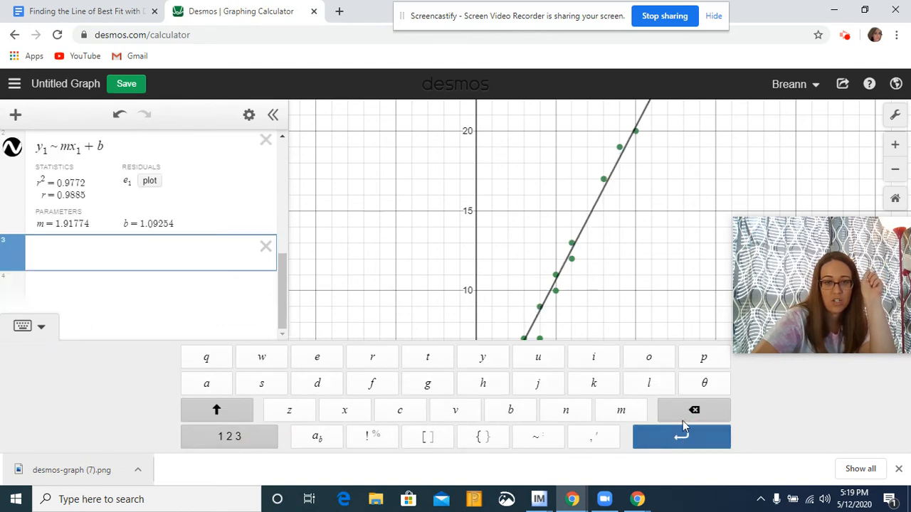
Step: Examine the m and b parameters of the regression to identify the slope and y-intercept
{"action": "left_click", "coordinate": [34, 325]}
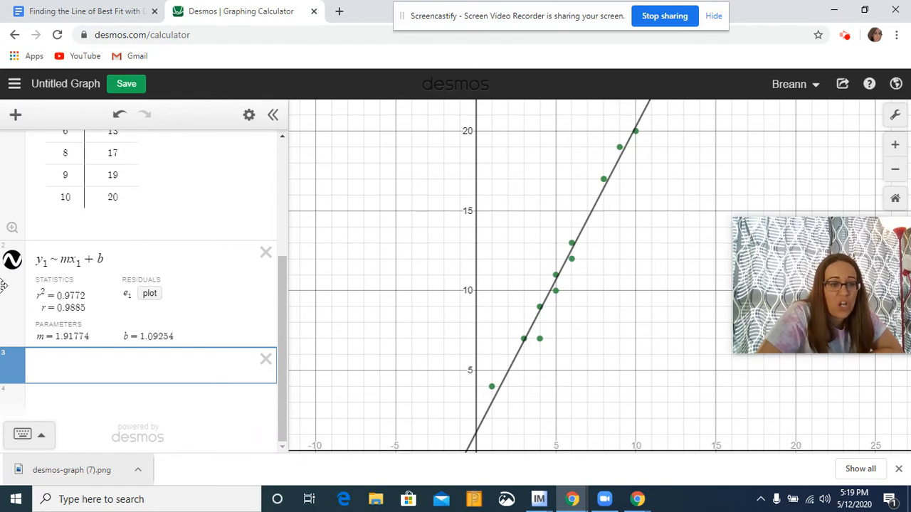
{"action": "left_click", "coordinate": [29, 342]}
{"action": "left_click", "coordinate": [88, 336]}
{"action": "left_click", "coordinate": [134, 341]}
{"action": "left_click", "coordinate": [188, 340]}
{"action": "left_click", "coordinate": [107, 336]}
{"action": "left_click", "coordinate": [141, 336]}
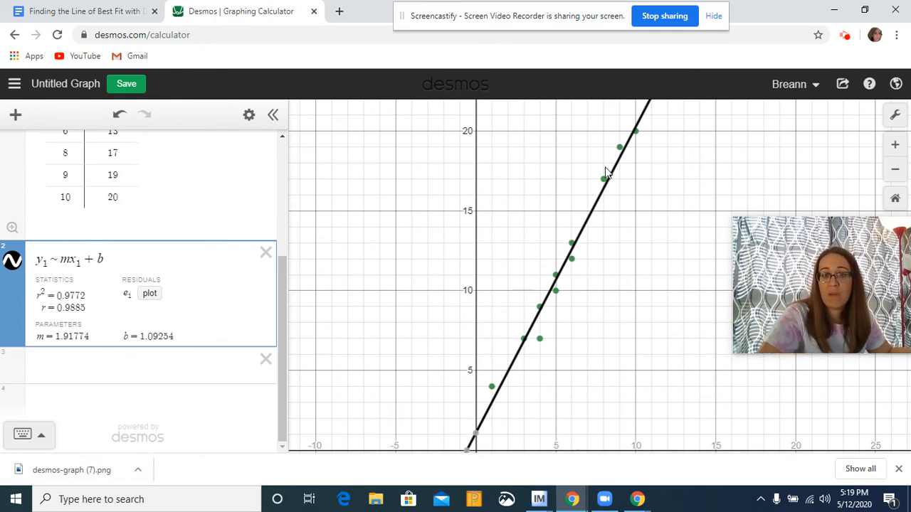
Step: Export the graph with its line of best fit as a PNG image
{"action": "left_click", "coordinate": [843, 84]}
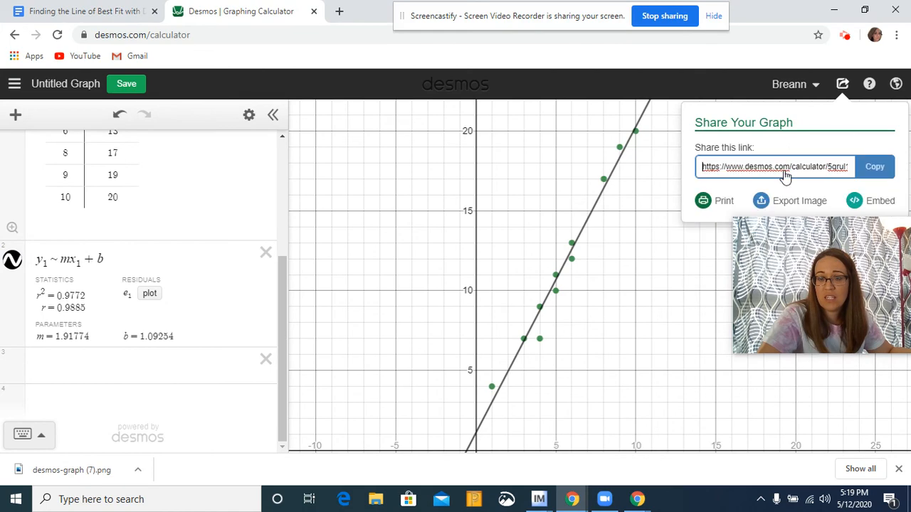
{"action": "left_click", "coordinate": [802, 203]}
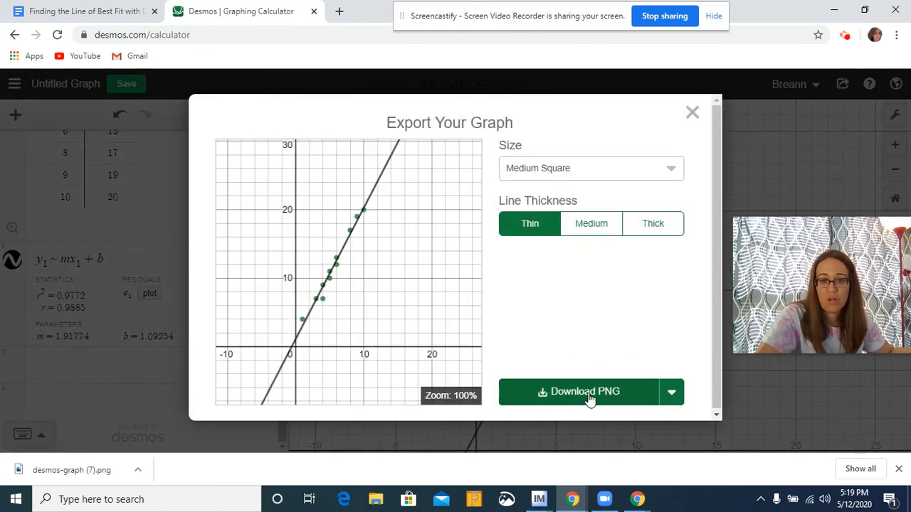
{"action": "left_click", "coordinate": [588, 393]}
Step: Switch to the Google Docs worksheet, insert desmos-graph (8).png into the last picture box and shrink it to about 4 inches wide
{"action": "left_click", "coordinate": [68, 13]}
{"action": "scroll", "coordinate": [221, 356], "scroll_direction": "down", "scroll_amount": 4}
{"action": "scroll", "coordinate": [382, 306], "scroll_direction": "up", "scroll_amount": 2}
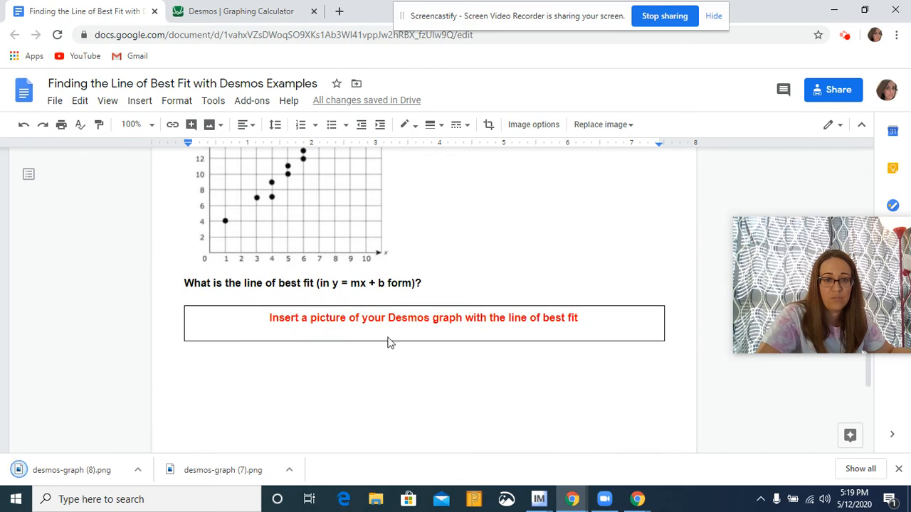
{"action": "left_click", "coordinate": [394, 330]}
{"action": "left_click_drag", "start_coordinate": [71, 471], "coordinate": [381, 336]}
{"action": "left_click", "coordinate": [502, 370]}
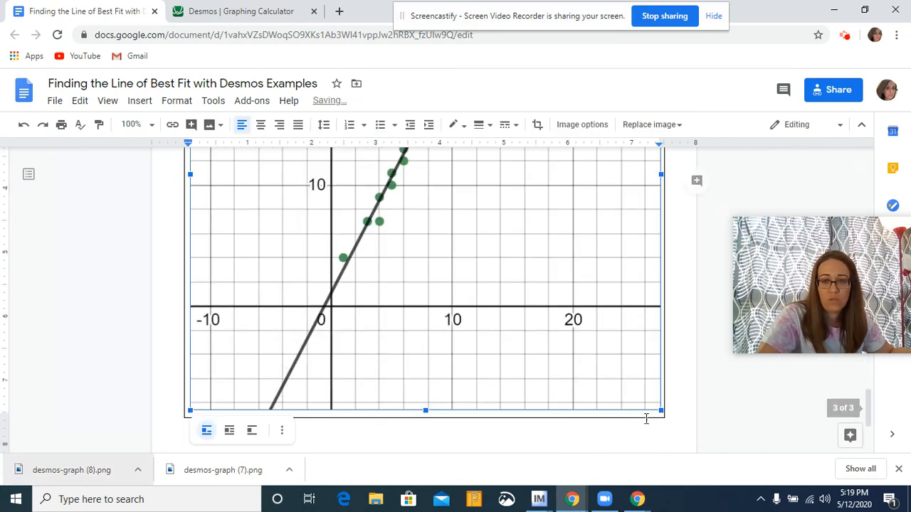
{"action": "left_click_drag", "start_coordinate": [663, 417], "coordinate": [488, 289]}
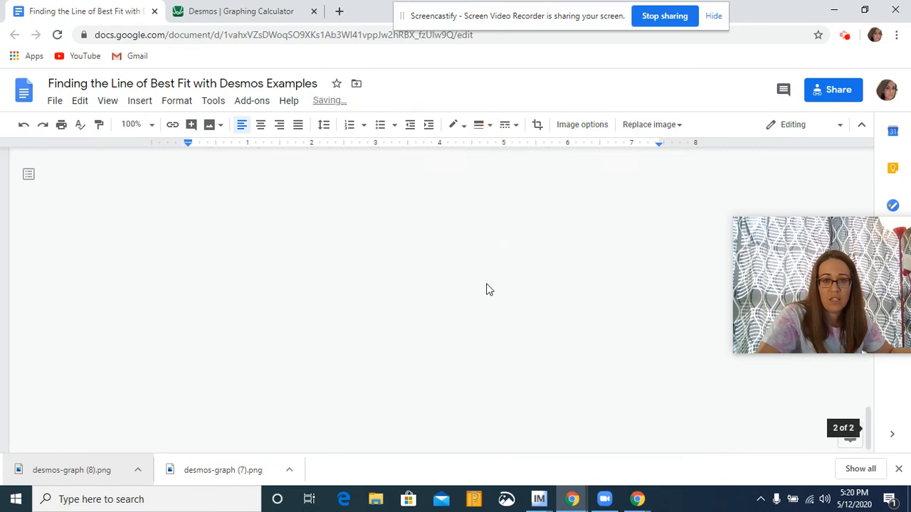
{"action": "left_click_drag", "start_coordinate": [488, 423], "coordinate": [443, 349]}
Step: Answer the line of best fit question below the scatter plot with Y = 2x + 1
{"action": "scroll", "coordinate": [441, 356], "scroll_direction": "up", "scroll_amount": 5}
{"action": "scroll", "coordinate": [441, 360], "scroll_direction": "down", "scroll_amount": 2}
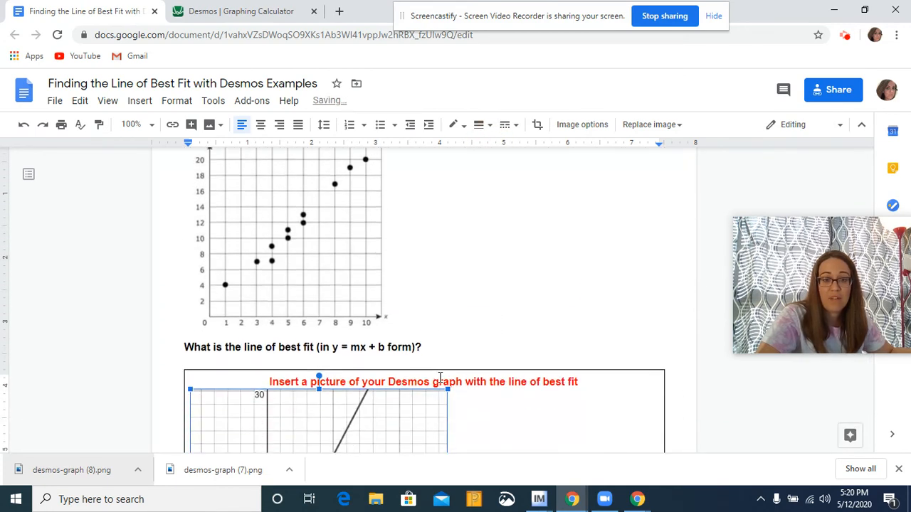
{"action": "left_click", "coordinate": [445, 345]}
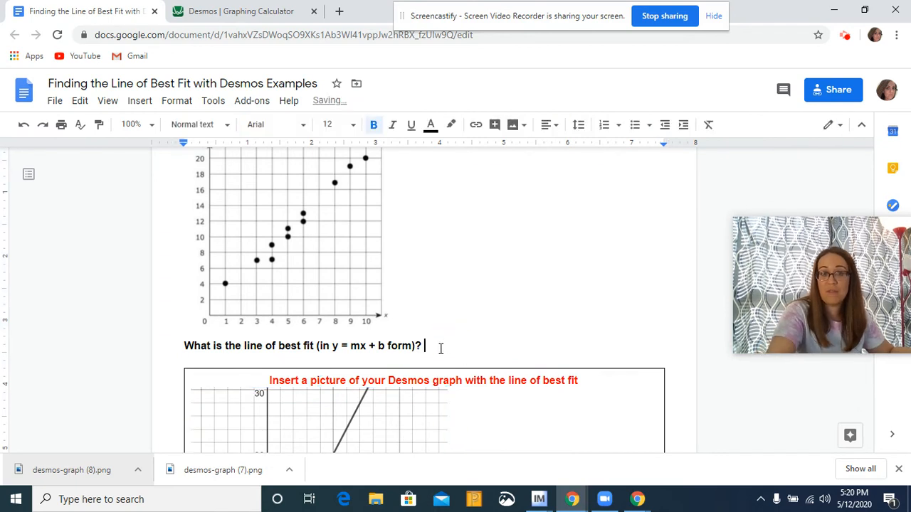
{"action": "type", "text": "y =2x + 1"}
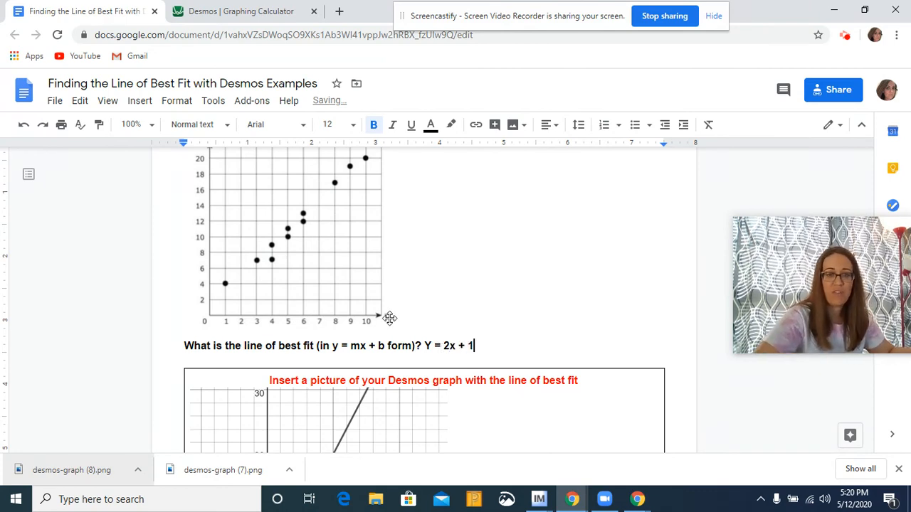
Step: Answer the line of best fit question below the number of people and time table with Y = -25.8x + 391
{"action": "scroll", "coordinate": [396, 293], "scroll_direction": "down", "scroll_amount": 12}
{"action": "scroll", "coordinate": [403, 287], "scroll_direction": "up", "scroll_amount": 3}
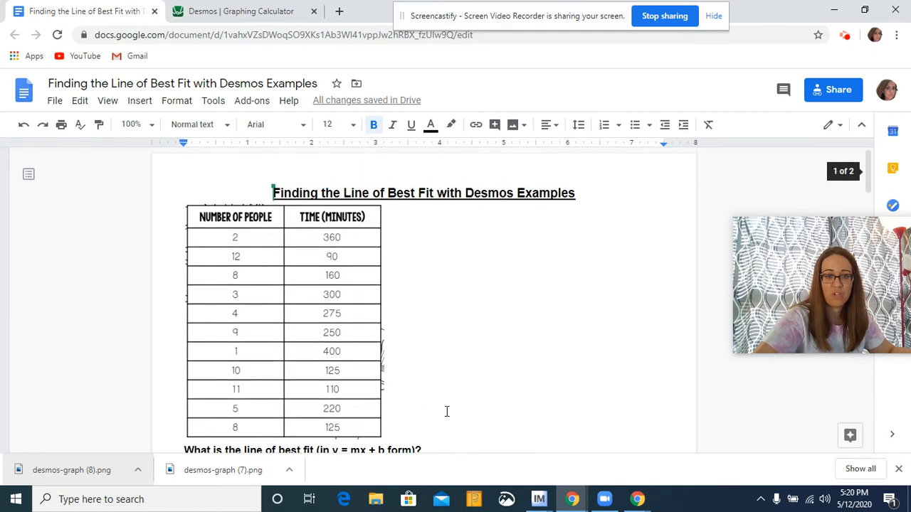
{"action": "left_click", "coordinate": [470, 444]}
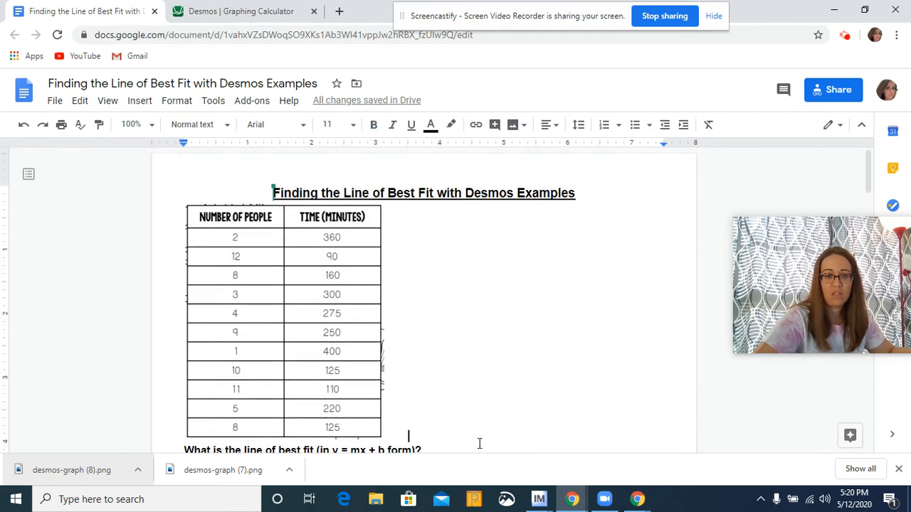
{"action": "key", "text": "Down"}
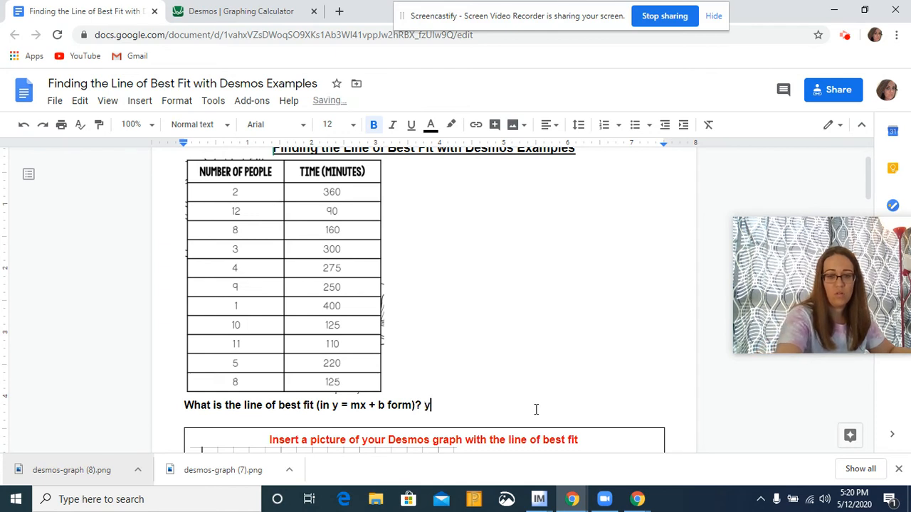
{"action": "type", "text": "Y = -253."}
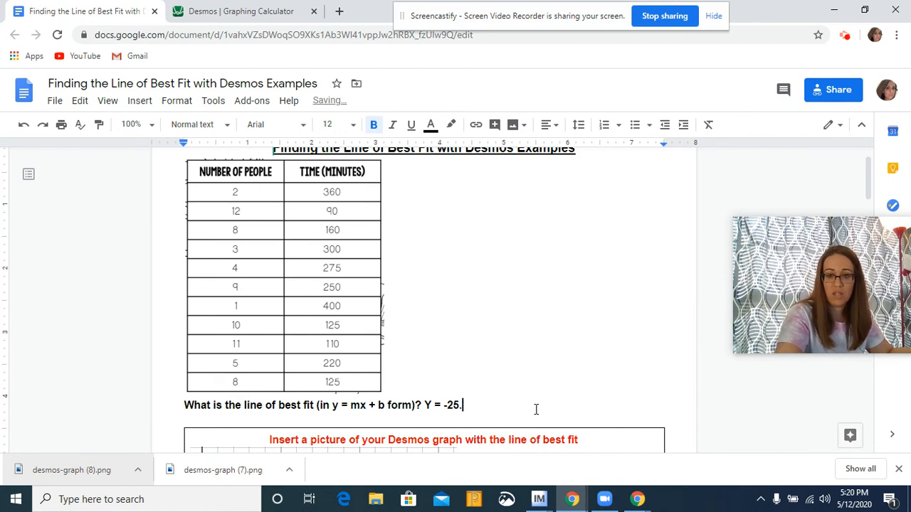
{"action": "type", "text": "8"}
{"action": "key", "text": "BackSpace"}
{"action": "key", "text": "BackSpace"}
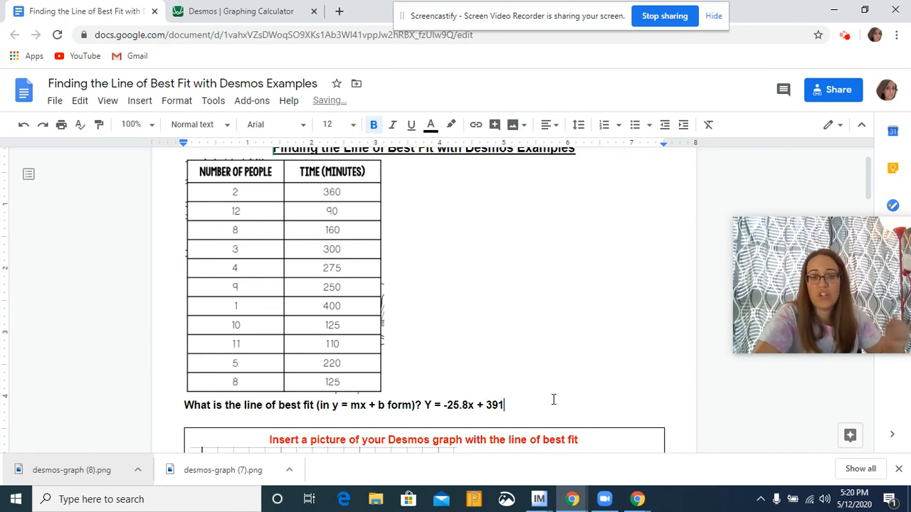
{"action": "left_click_drag", "start_coordinate": [530, 406], "coordinate": [432, 405]}
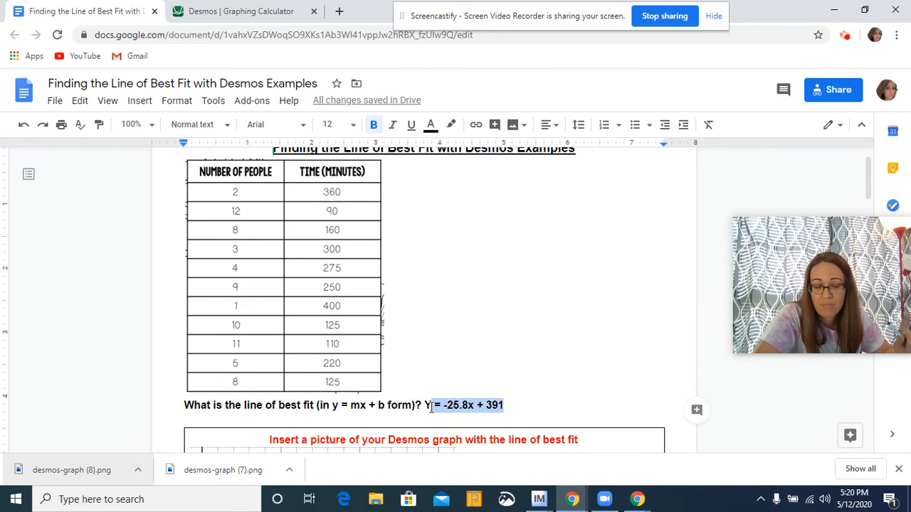
{"action": "scroll", "coordinate": [416, 315], "scroll_direction": "down", "scroll_amount": 3}
{"action": "scroll", "coordinate": [405, 417], "scroll_direction": "down", "scroll_amount": 10}
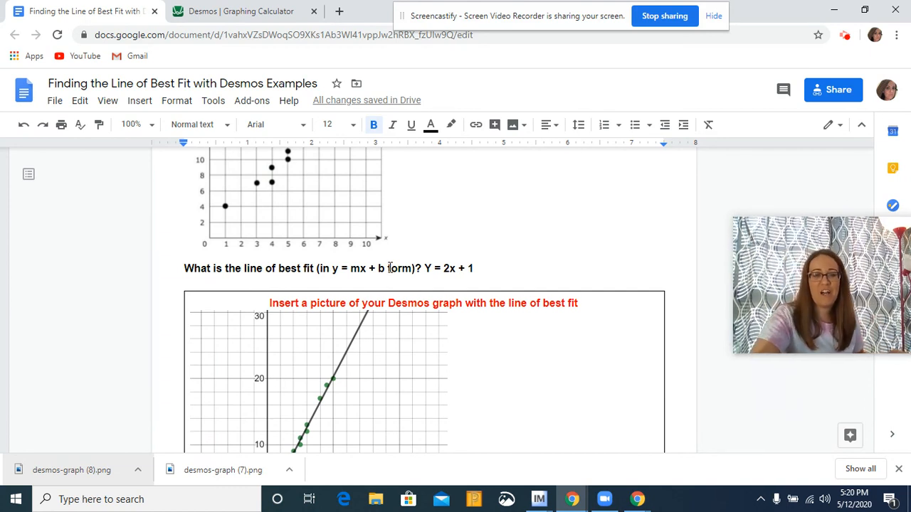
Step: Look over the worksheet's answers and select the equation Y = 2x + 1 in the answer below the scatter plot
{"action": "scroll", "coordinate": [388, 265], "scroll_direction": "down", "scroll_amount": 5}
{"action": "scroll", "coordinate": [386, 263], "scroll_direction": "down", "scroll_amount": 2}
{"action": "scroll", "coordinate": [378, 262], "scroll_direction": "up", "scroll_amount": 7}
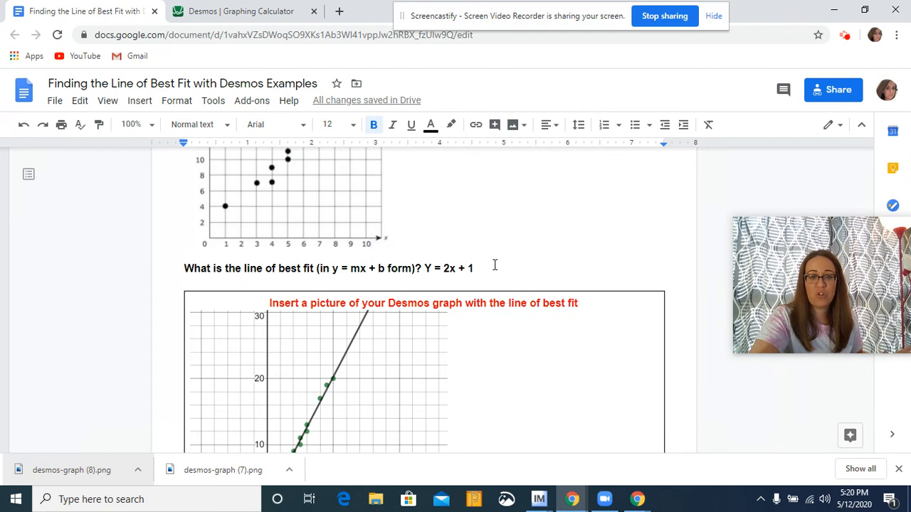
{"action": "left_click_drag", "start_coordinate": [475, 268], "coordinate": [424, 268]}
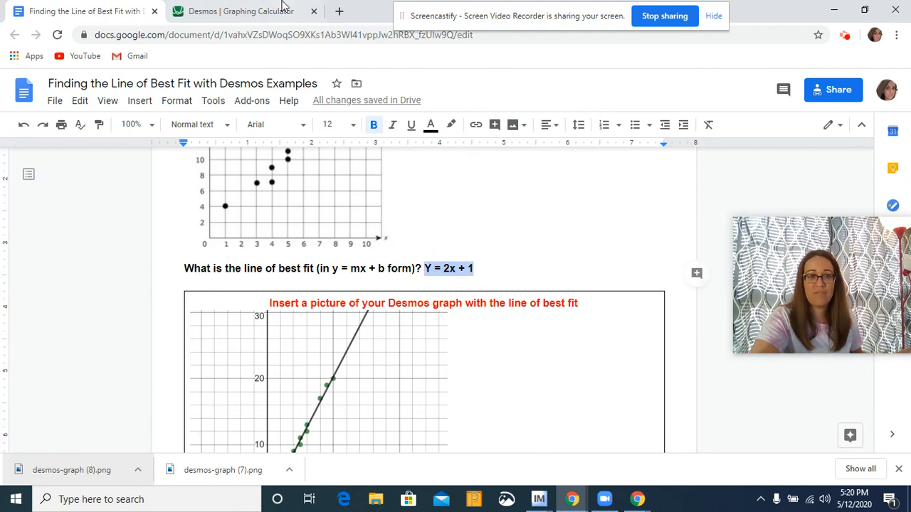
Step: Switch to the Desmos graphing calculator and close the graph export window and the browser's downloads bar to show the data table
{"action": "left_click", "coordinate": [262, 11]}
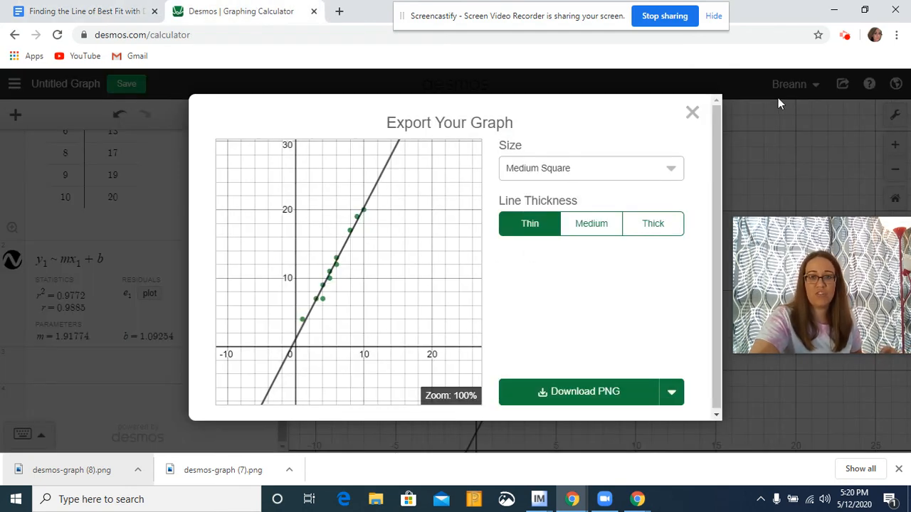
{"action": "left_click", "coordinate": [692, 114]}
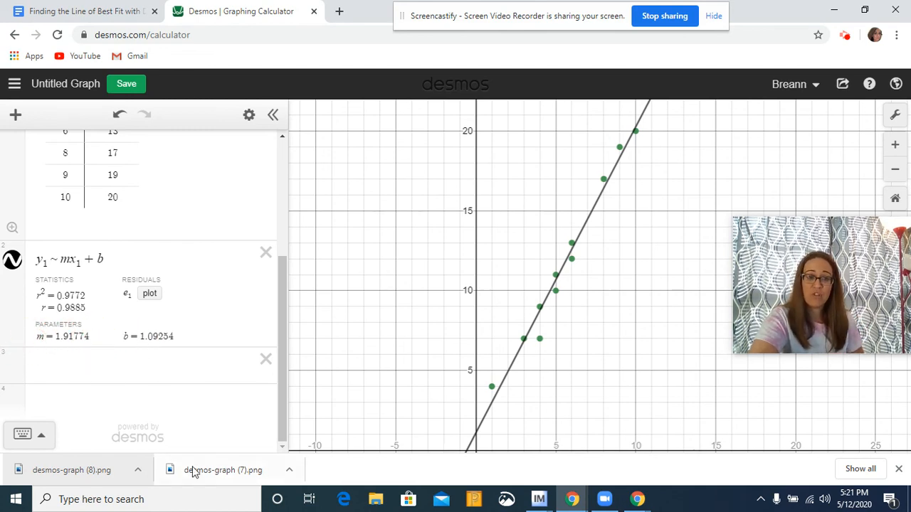
{"action": "left_click", "coordinate": [899, 469]}
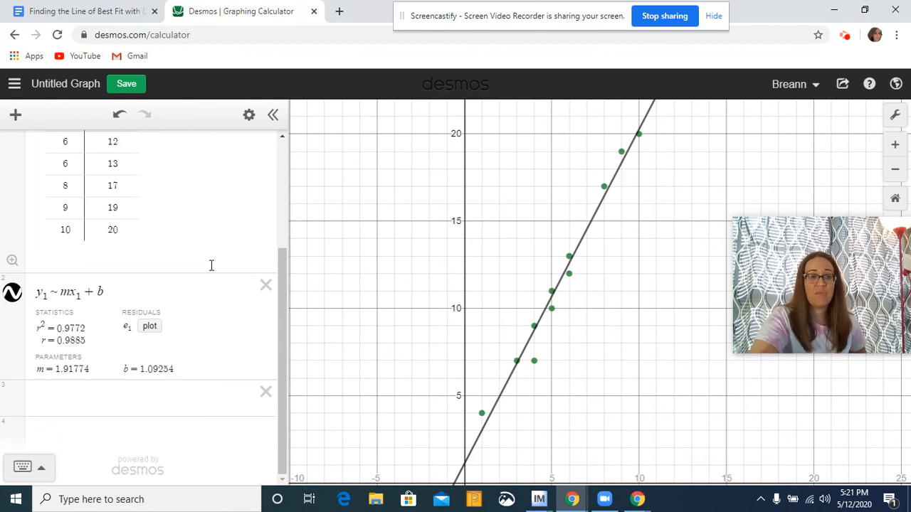
{"action": "scroll", "coordinate": [127, 229], "scroll_direction": "up", "scroll_amount": 3}
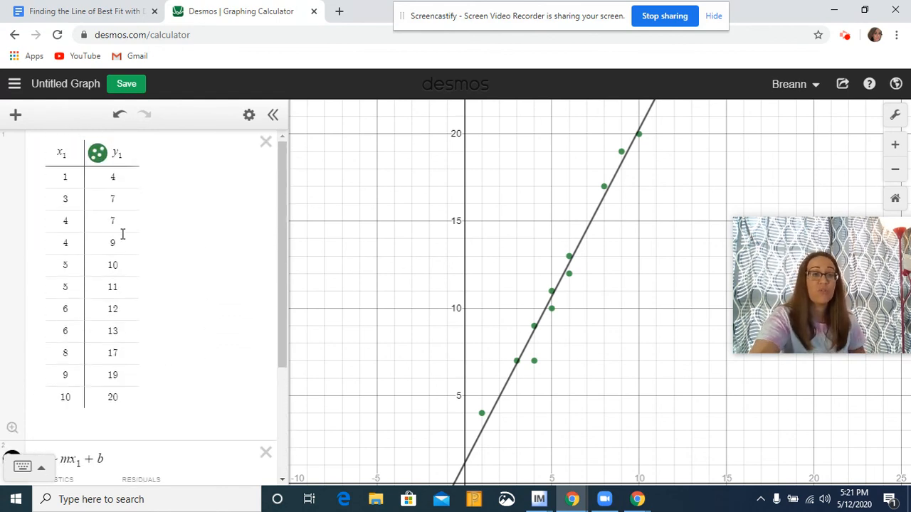